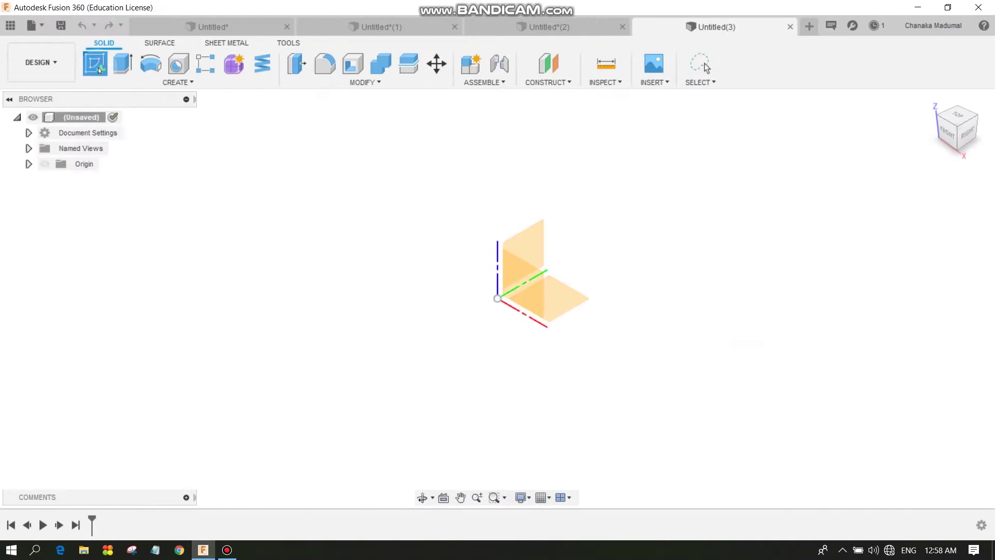
# Sketch a circumscribed hexagon centred on the origin of the XY plane
pyautogui.click(577, 305)
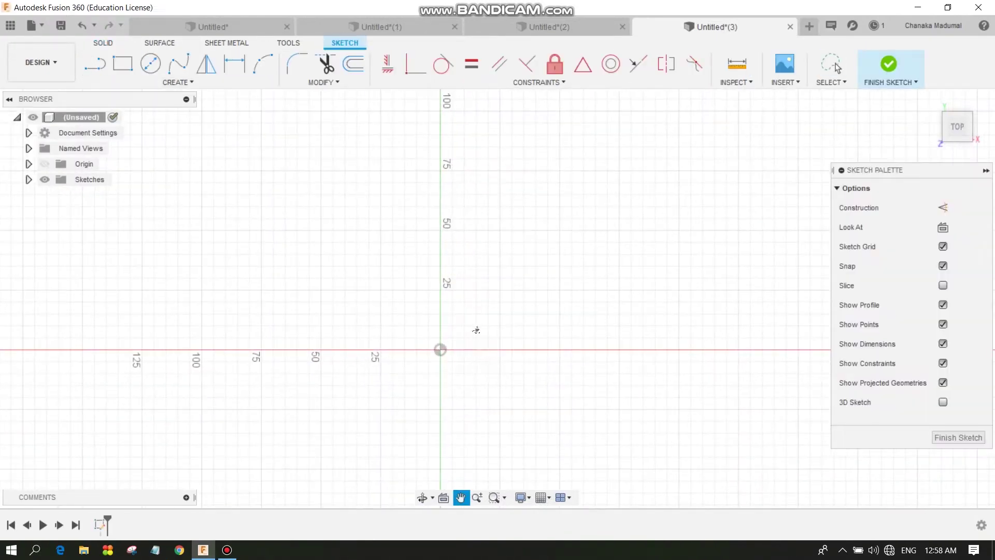
pyautogui.scroll(-1, 440, 290)
pyautogui.click(155, 81)
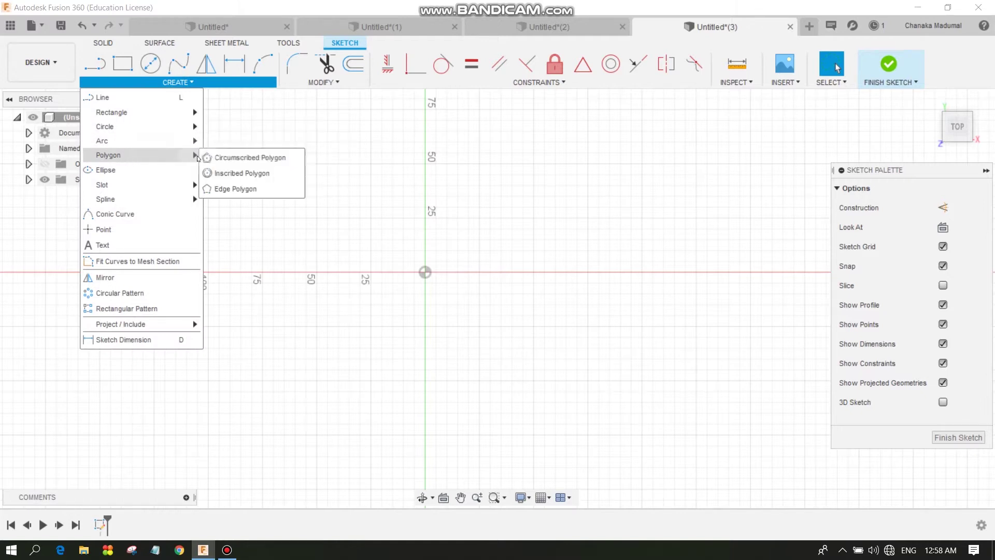
pyautogui.click(249, 157)
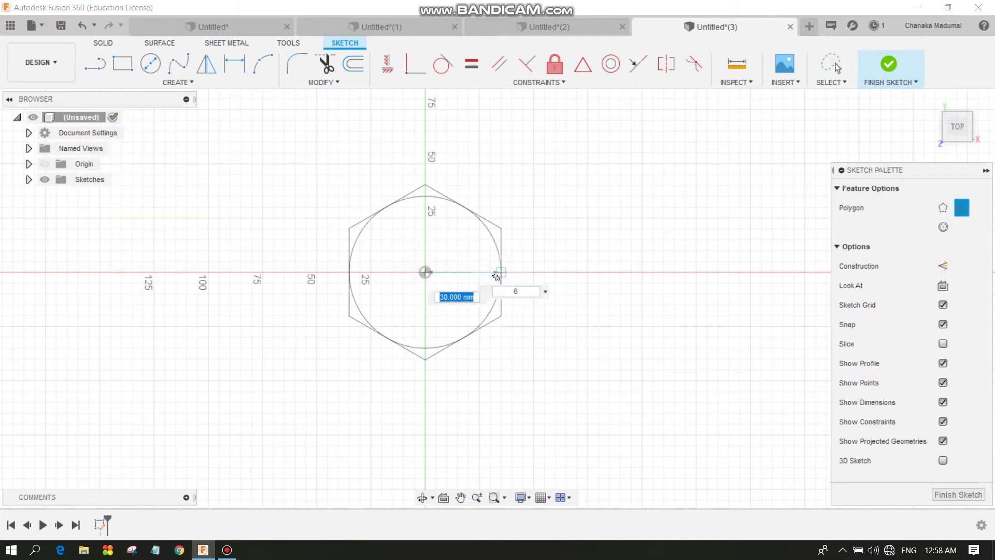
pyautogui.click(496, 275)
pyautogui.scroll(-3, 512, 267)
pyautogui.scroll(3, 565, 264)
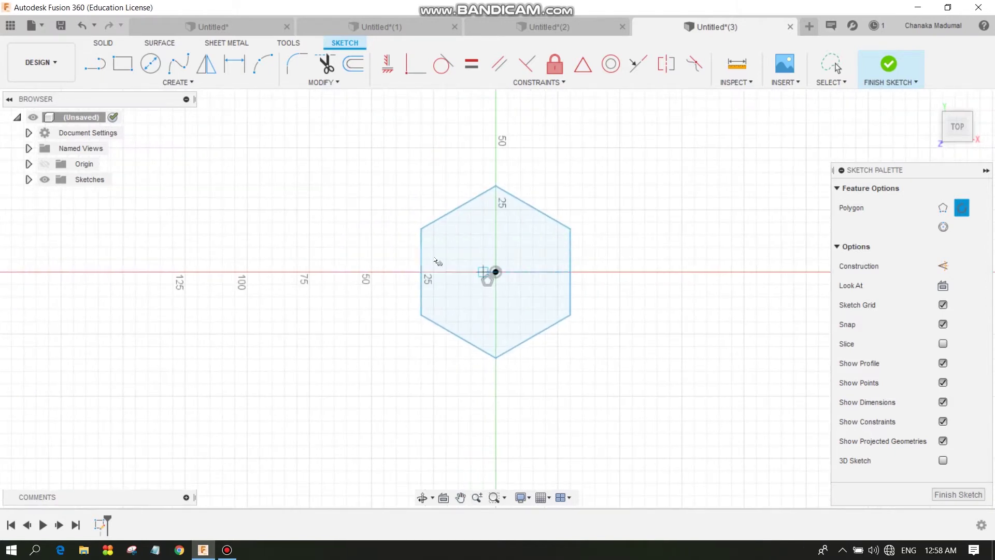
# Dimension the hexagon 40 mm from centre to flat side and finish the sketch
pyautogui.click(244, 70)
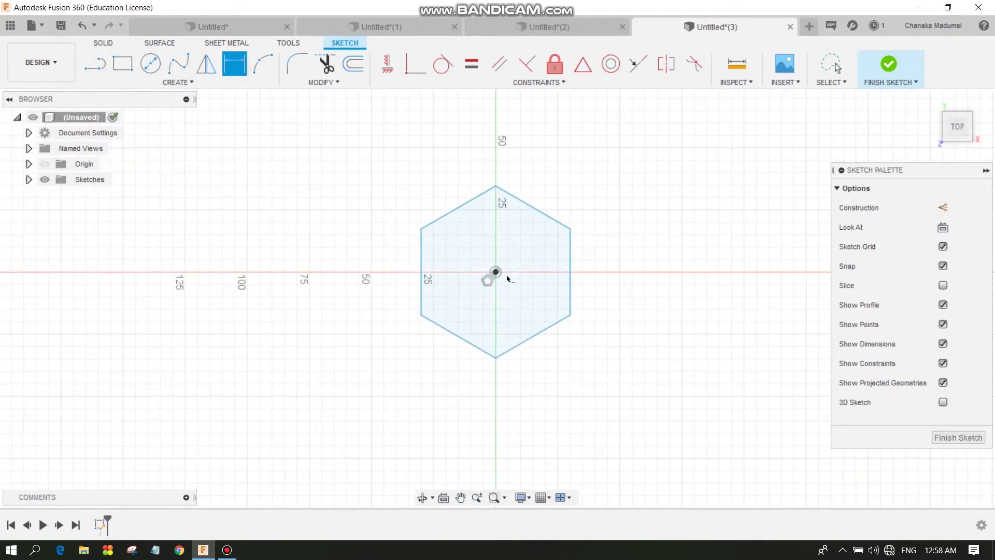
pyautogui.click(512, 277)
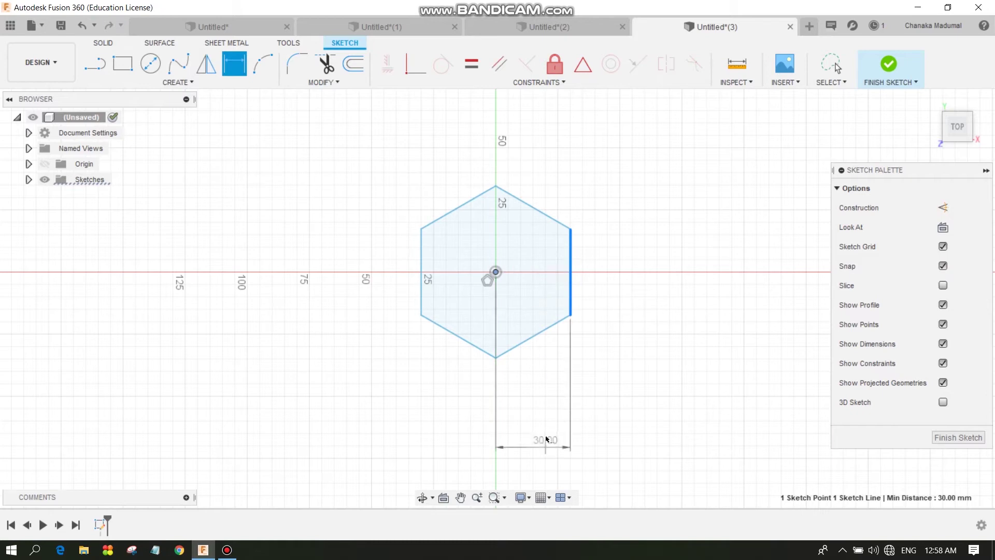
pyautogui.click(544, 414)
pyautogui.write('40')
pyautogui.press('Return')
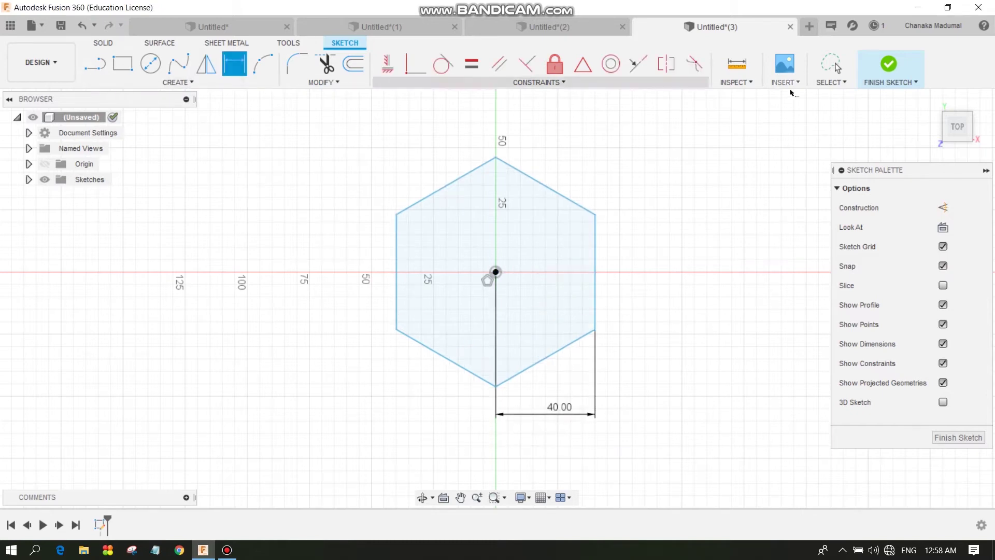
pyautogui.click(888, 64)
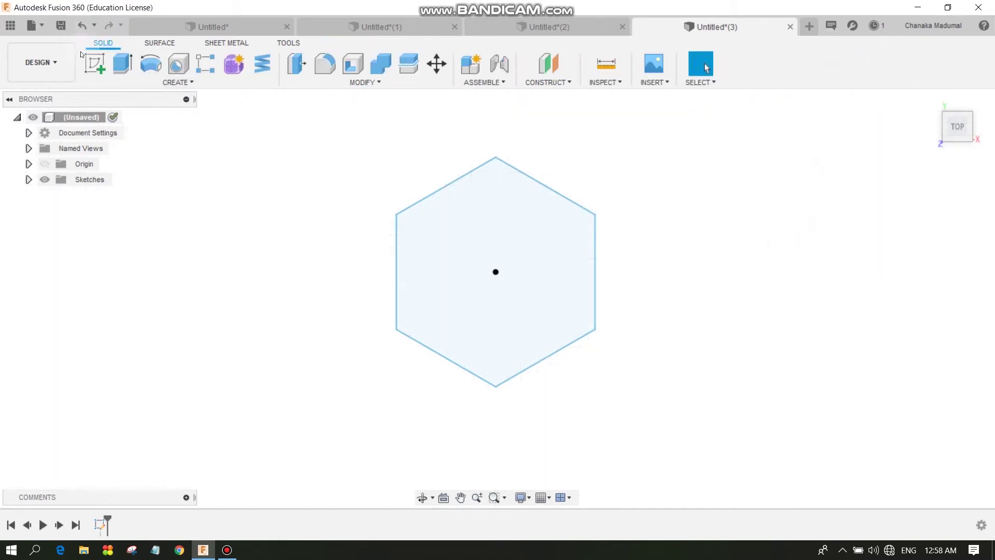
# Extrude the hexagon 12 mm into a new solid body
pyautogui.click(126, 71)
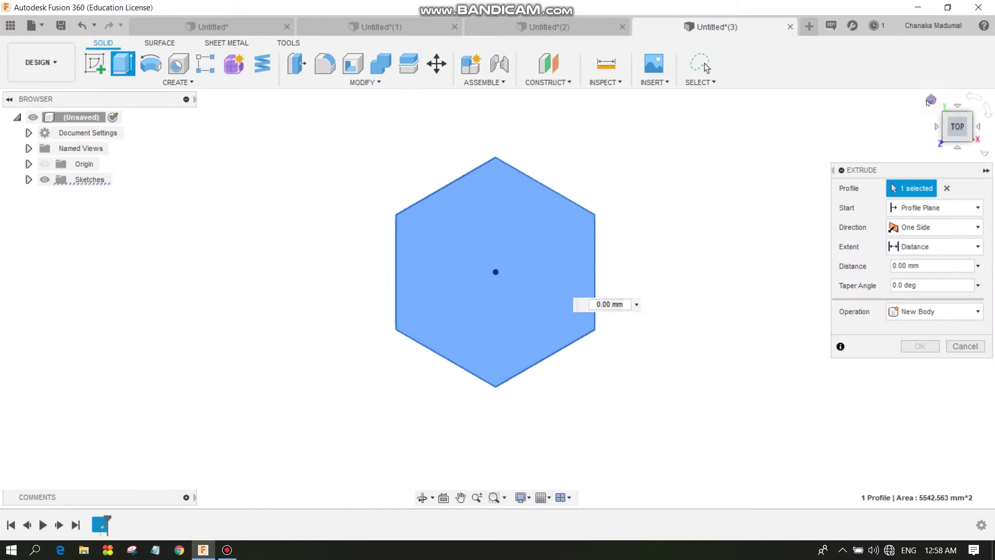
pyautogui.click(930, 100)
pyautogui.moveTo(497, 282)
pyautogui.mouseDown()
pyautogui.moveTo(507, 219)
pyautogui.moveTo(496, 228)
pyautogui.mouseUp()
pyautogui.click(929, 263)
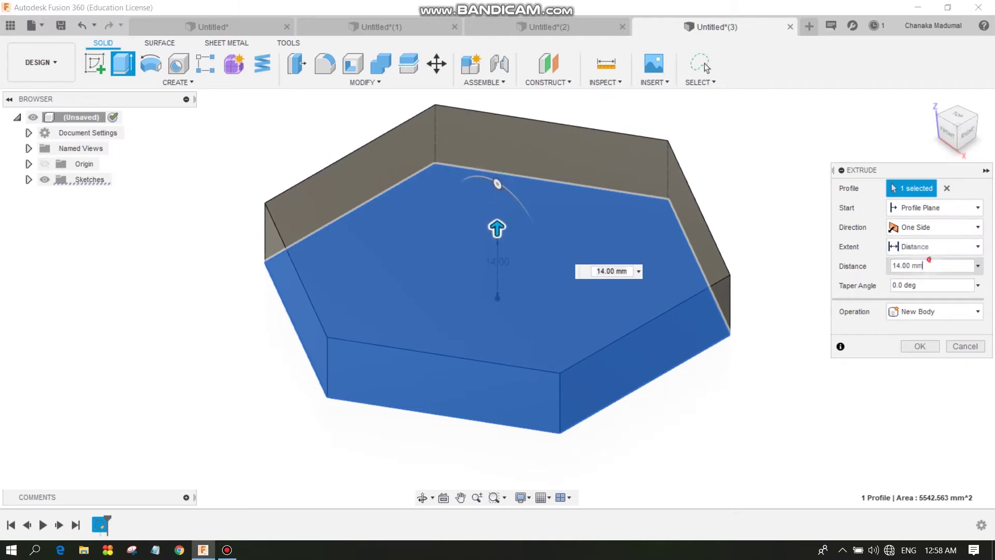
pyautogui.write('12')
pyautogui.moveTo(764, 410); pyautogui.dragTo(704, 377, button='middle')
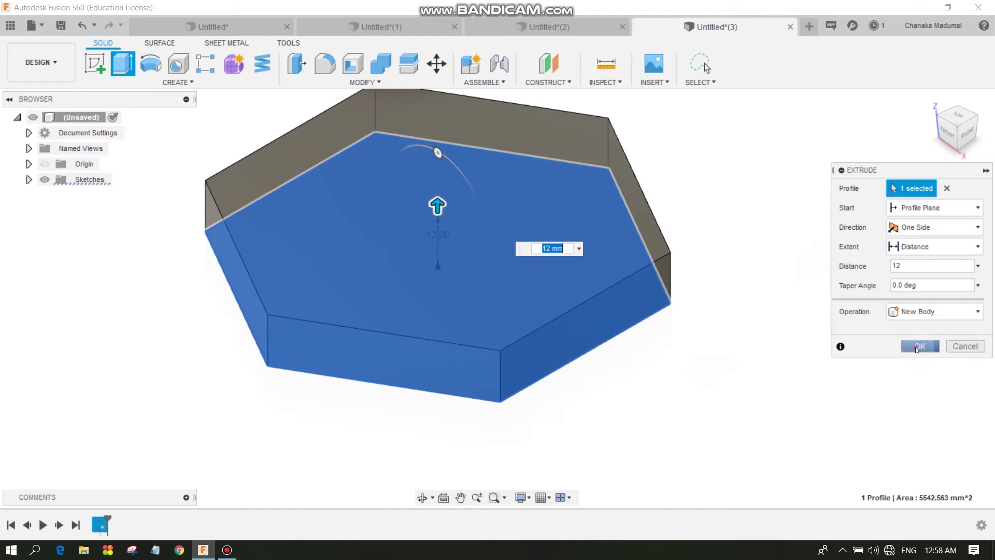
pyautogui.click(917, 346)
# Extrude the hexagon's top face a further 5 mm, joined to the head
pyautogui.moveTo(707, 355)
pyautogui.mouseDown()
pyautogui.moveTo(717, 296)
pyautogui.moveTo(784, 318)
pyautogui.moveTo(733, 349)
pyautogui.moveTo(596, 268)
pyautogui.mouseUp()
pyautogui.click(596, 268)
pyautogui.press('e')
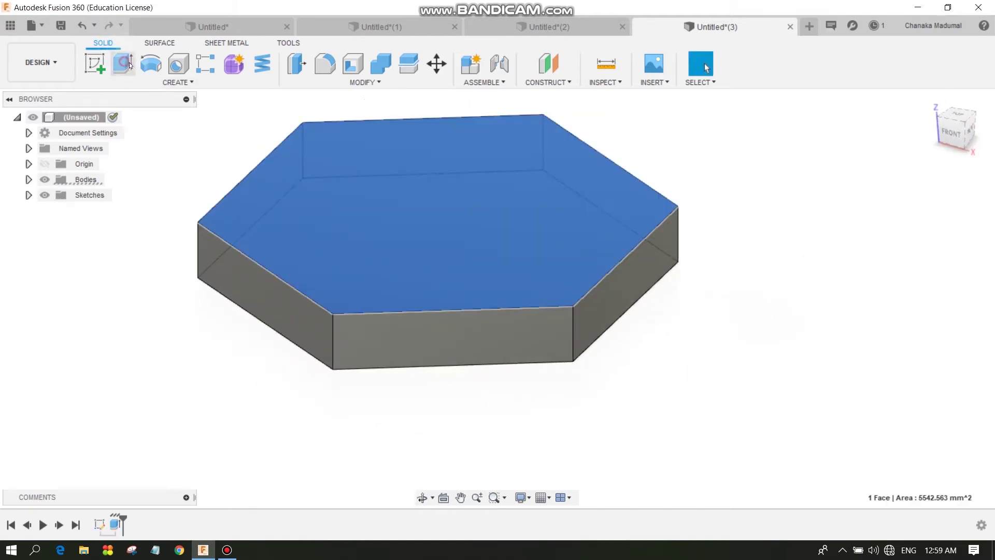
pyautogui.moveTo(595, 253); pyautogui.dragTo(594, 234)
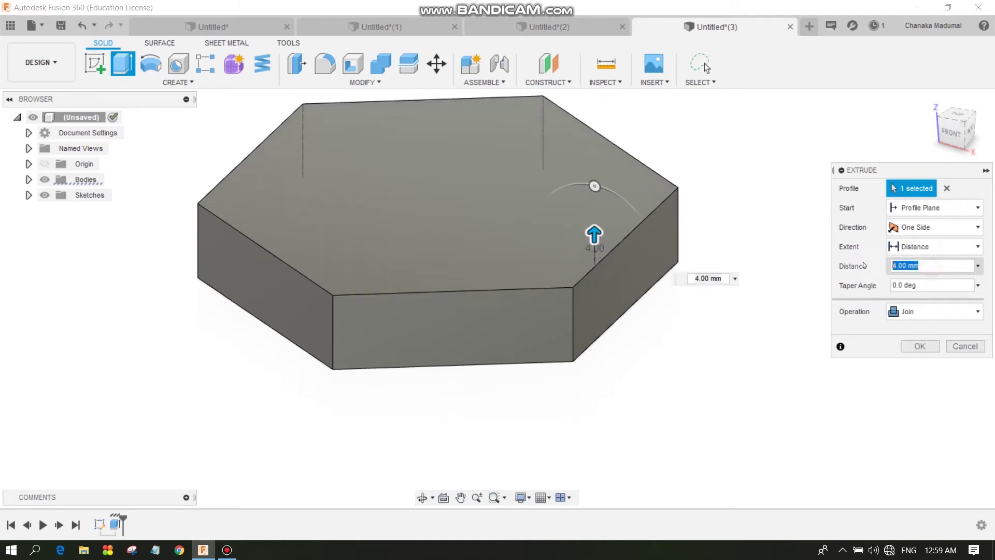
pyautogui.write('5')
pyautogui.click(934, 350)
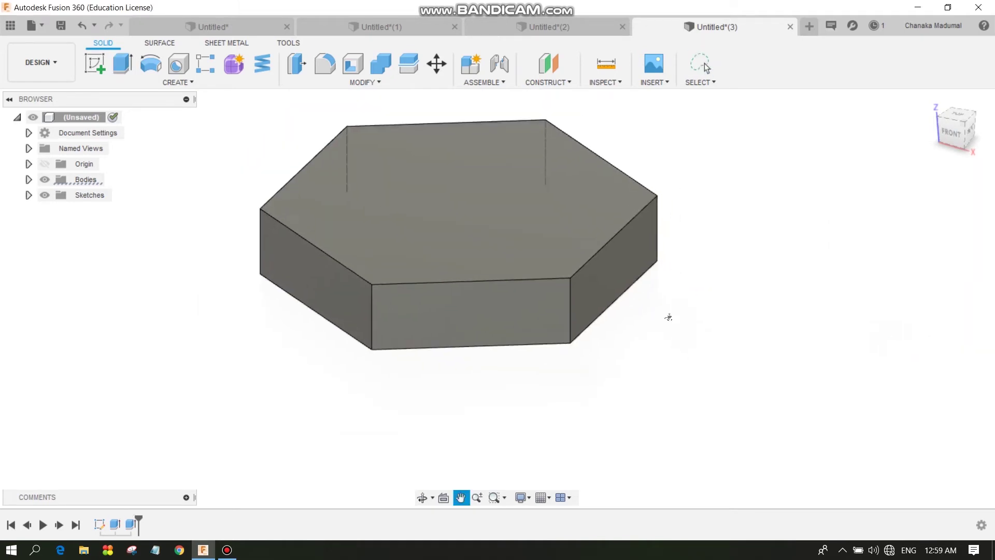
pyautogui.scroll(-2, 667, 318)
pyautogui.click(461, 256)
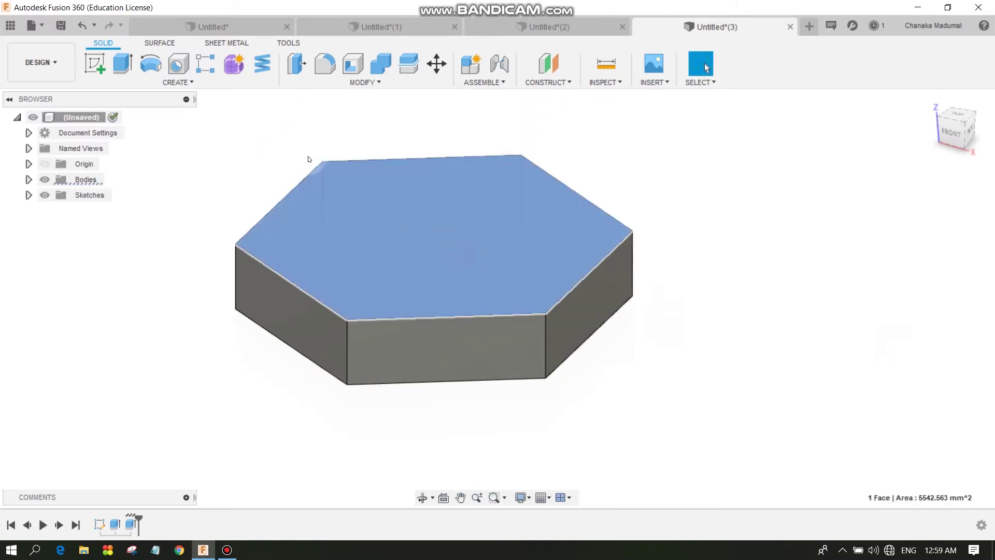
# Sketch a 40 mm diameter circle centred on the head's top face
pyautogui.click(96, 68)
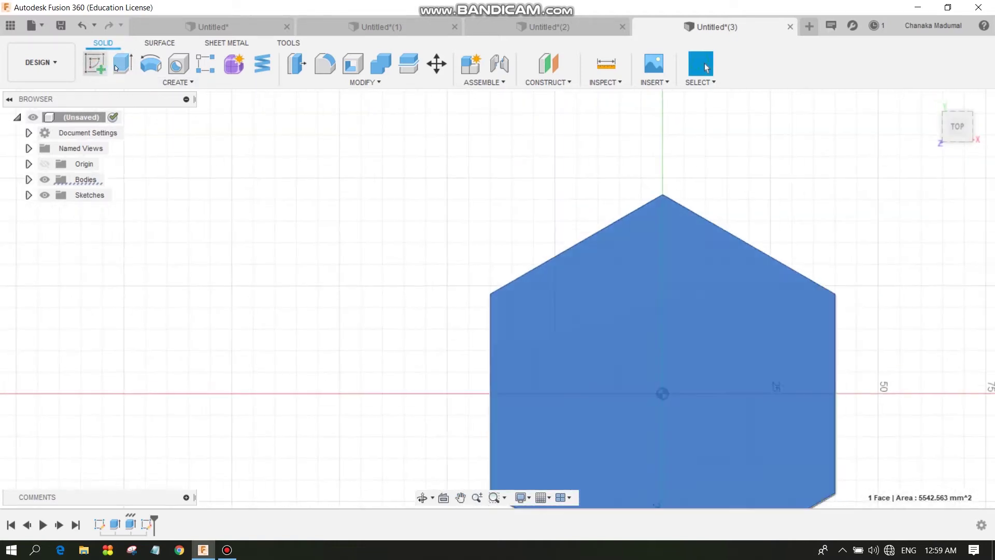
pyautogui.moveTo(533, 392); pyautogui.dragTo(370, 291, button='middle')
pyautogui.scroll(-2, 473, 257)
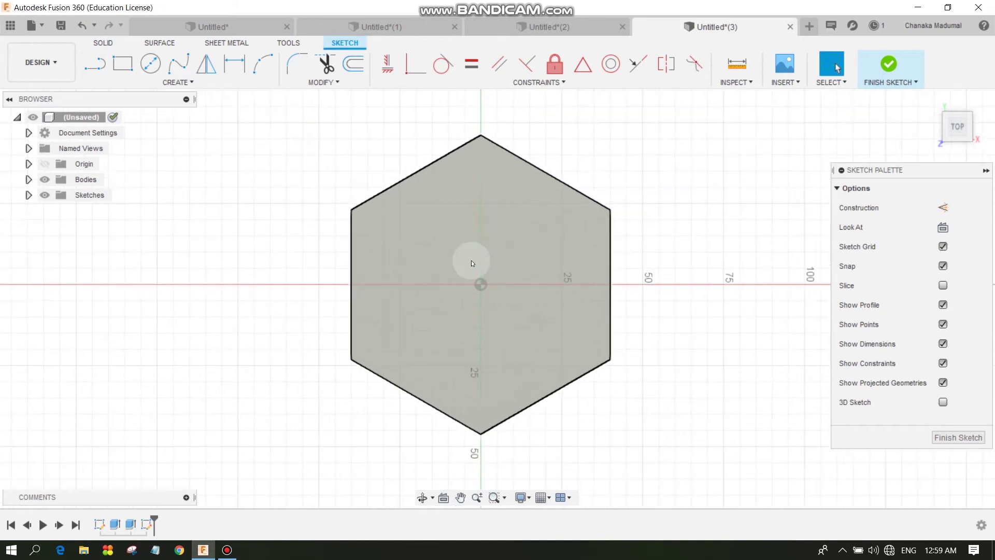
pyautogui.press('c')
pyautogui.click(480, 284)
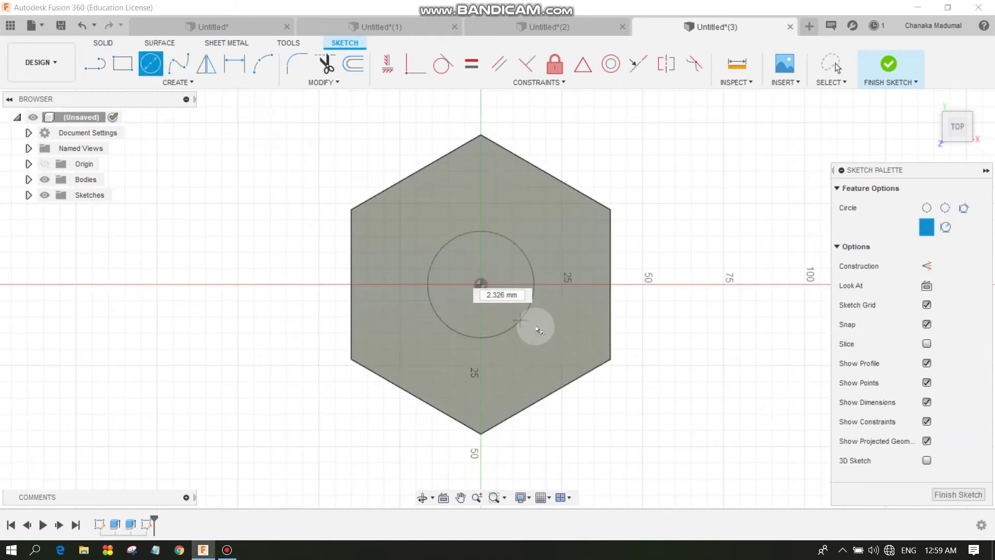
pyautogui.click(545, 284)
pyautogui.click(887, 64)
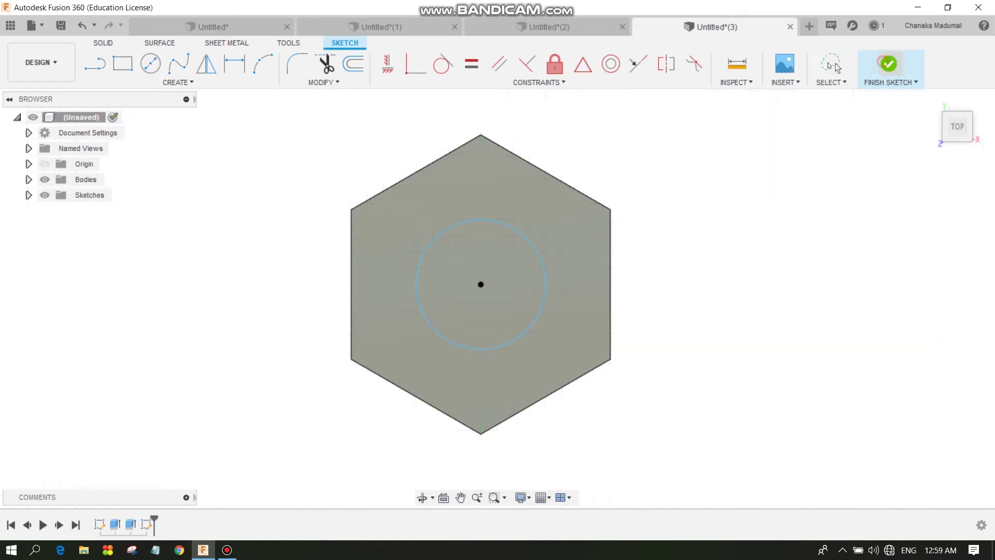
pyautogui.click(121, 67)
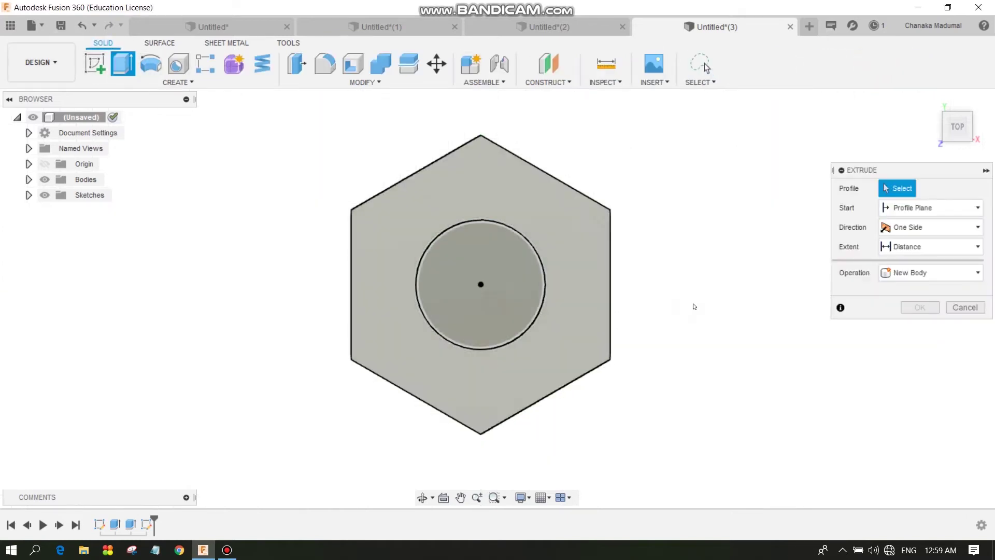
# Extrude the circle 150 mm downward as a shaft joined to the hex head
pyautogui.keyDown('shift'); pyautogui.moveTo(695, 304); pyautogui.dragTo(523, 340, button='middle'); pyautogui.keyUp('shift')
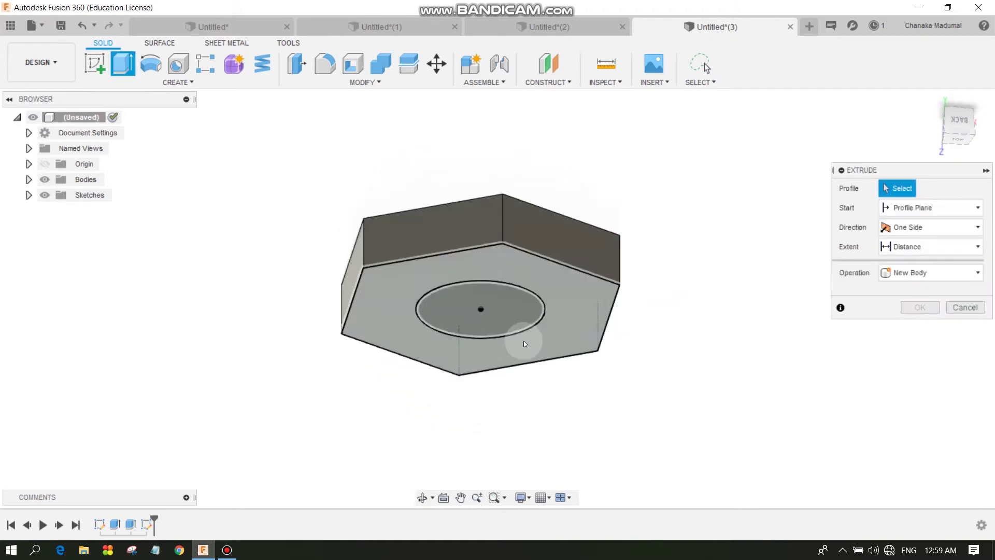
pyautogui.click(499, 313)
pyautogui.moveTo(489, 317); pyautogui.dragTo(473, 446)
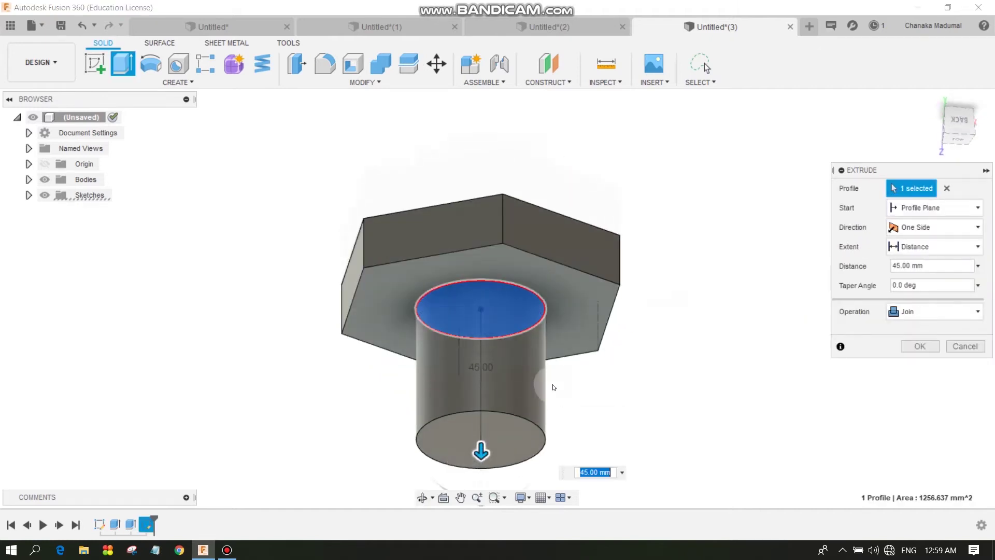
pyautogui.scroll(-2, 497, 425)
pyautogui.moveTo(537, 393); pyautogui.dragTo(537, 265, button='middle')
pyautogui.moveTo(499, 311); pyautogui.dragTo(491, 426)
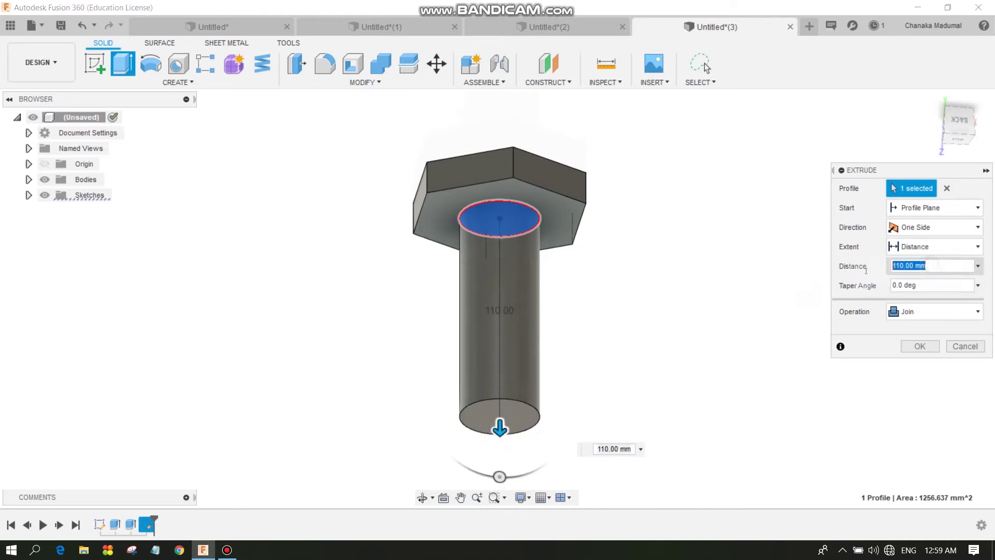
pyautogui.moveTo(767, 324)
pyautogui.keyDown('shift'); pyautogui.mouseDown(button='middle')
pyautogui.moveTo(687, 360)
pyautogui.moveTo(611, 362)
pyautogui.moveTo(849, 345)
pyautogui.mouseUp(button='middle'); pyautogui.keyUp('shift')
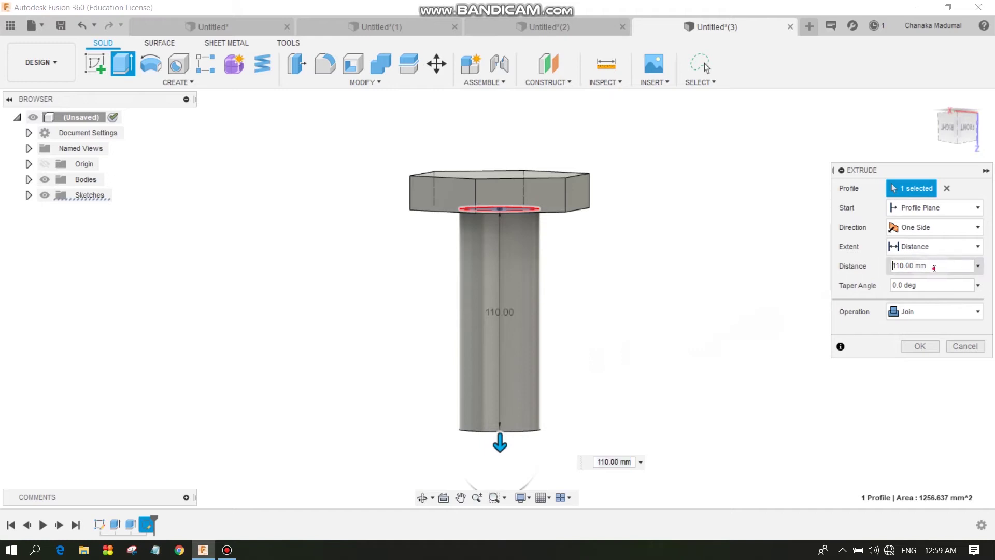
pyautogui.write('150')
pyautogui.scroll(-2, 651, 328)
pyautogui.scroll(-1, 544, 291)
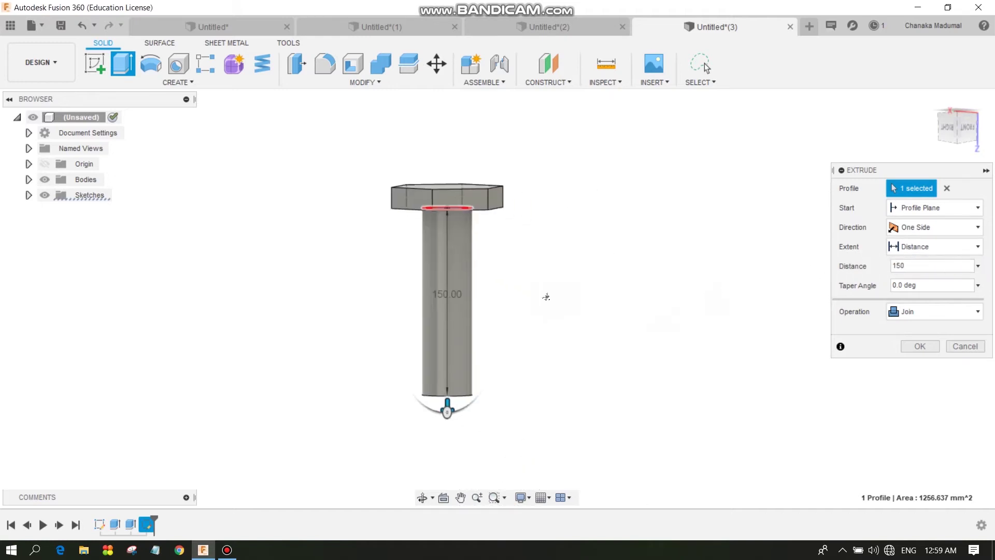
pyautogui.click(922, 346)
pyautogui.moveTo(640, 306)
pyautogui.keyDown('shift'); pyautogui.mouseDown(button='middle')
pyautogui.moveTo(564, 259)
pyautogui.moveTo(659, 251)
pyautogui.moveTo(579, 265)
pyautogui.moveTo(357, 144)
pyautogui.mouseUp(button='middle'); pyautogui.keyUp('shift')
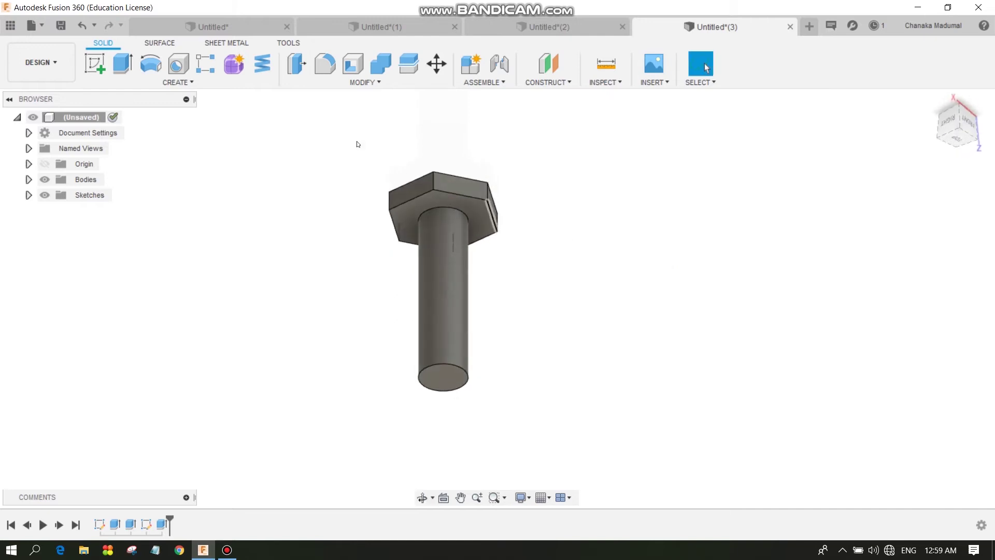
# Add a 10 mm fillet to the edge joining the shaft and head
pyautogui.click(321, 72)
pyautogui.click(437, 207)
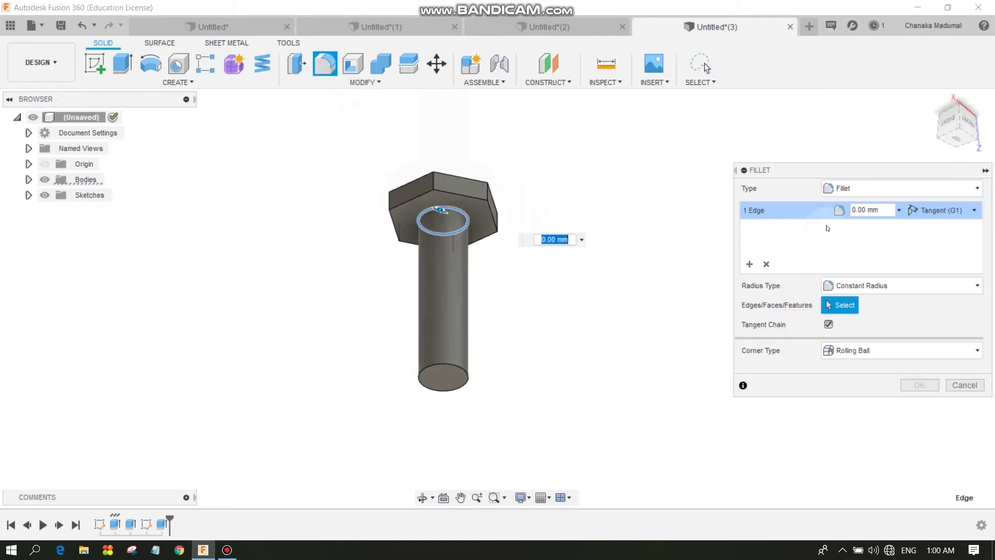
pyautogui.write('10')
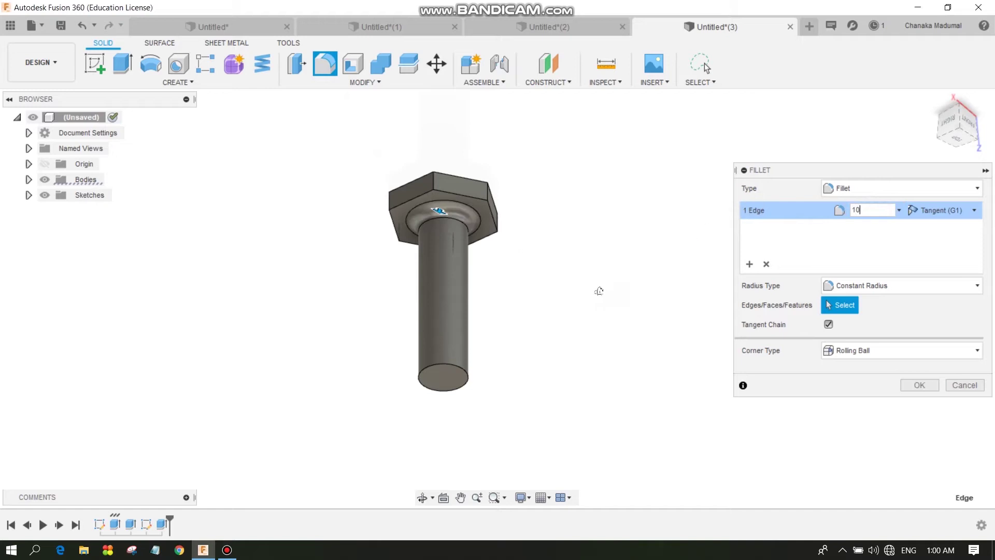
pyautogui.moveTo(595, 288)
pyautogui.keyDown('shift'); pyautogui.mouseDown(button='middle')
pyautogui.moveTo(469, 308)
pyautogui.moveTo(571, 300)
pyautogui.mouseUp(button='middle'); pyautogui.keyUp('shift')
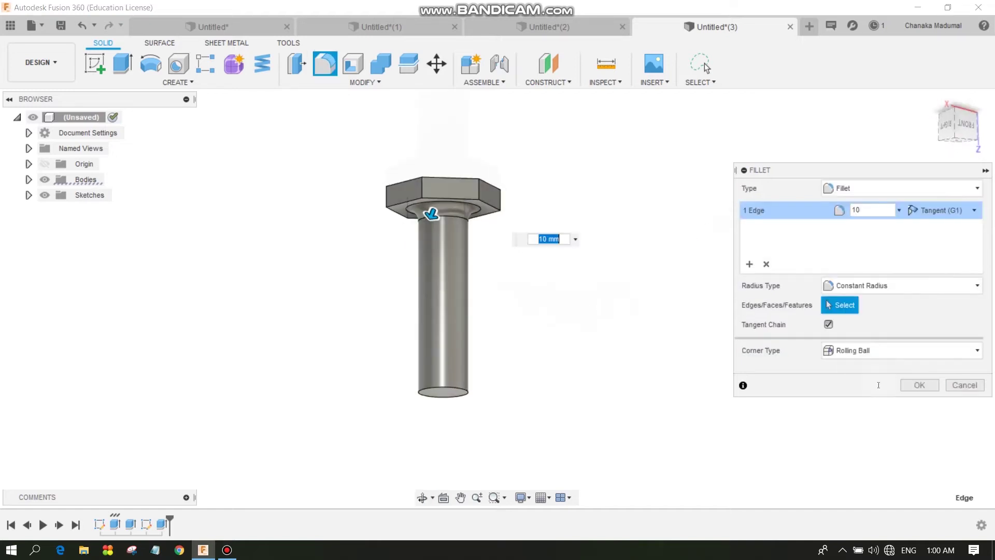
pyautogui.click(927, 388)
pyautogui.keyDown('shift'); pyautogui.moveTo(645, 241); pyautogui.dragTo(586, 262, button='middle'); pyautogui.keyUp('shift')
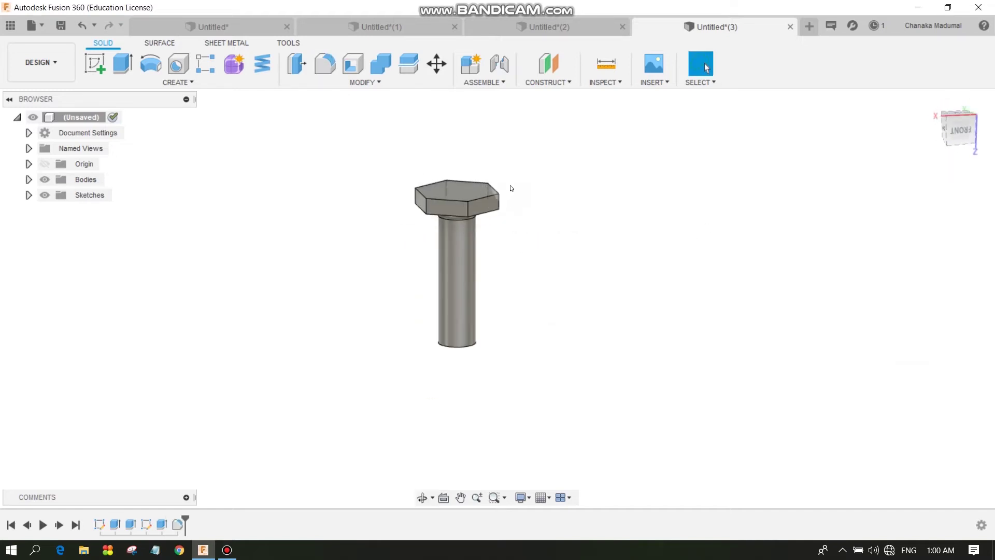
pyautogui.scroll(2, 509, 186)
# Bevel the top edges of the hex head with a 2 mm chamfer
pyautogui.click(362, 82)
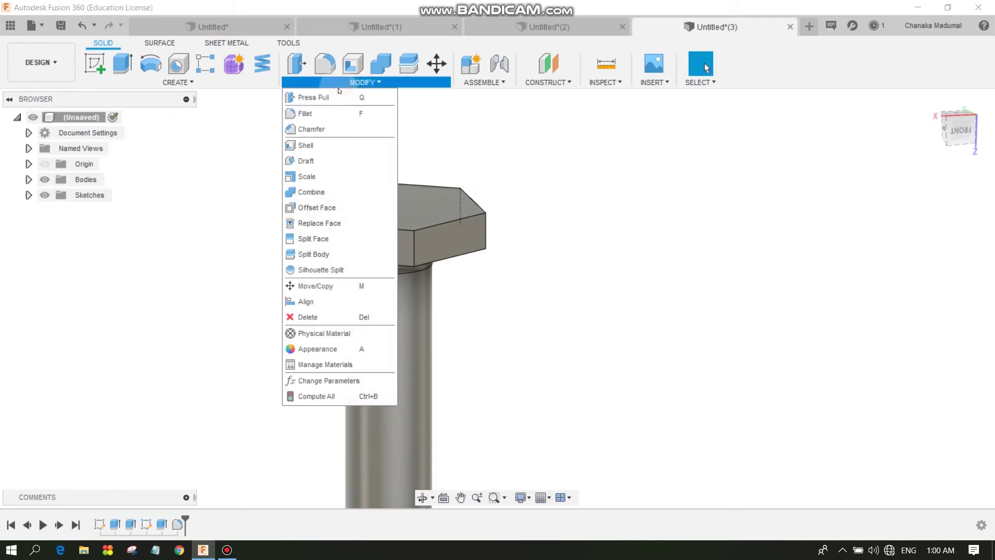
pyautogui.click(311, 127)
pyautogui.click(427, 229)
pyautogui.click(363, 228)
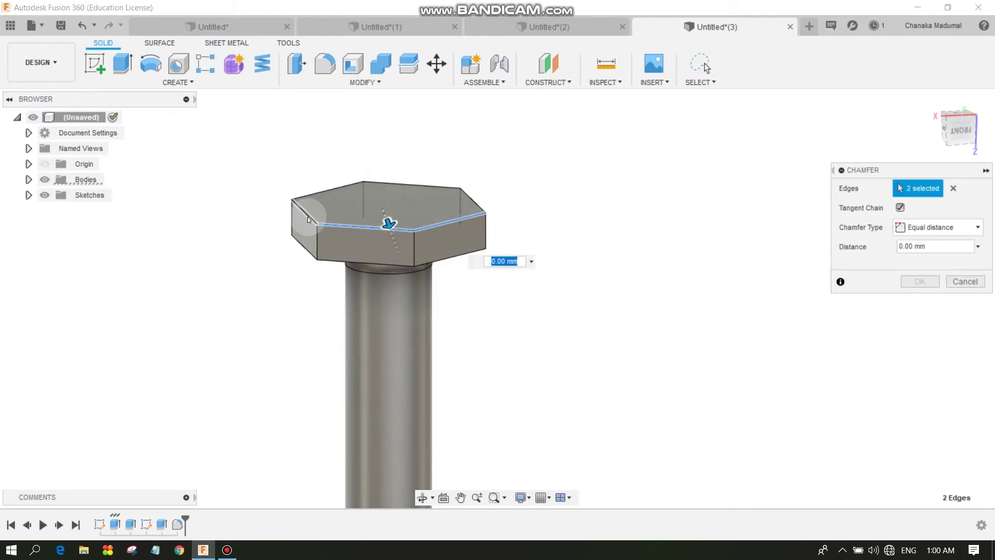
pyautogui.click(309, 216)
pyautogui.click(326, 192)
pyautogui.click(389, 182)
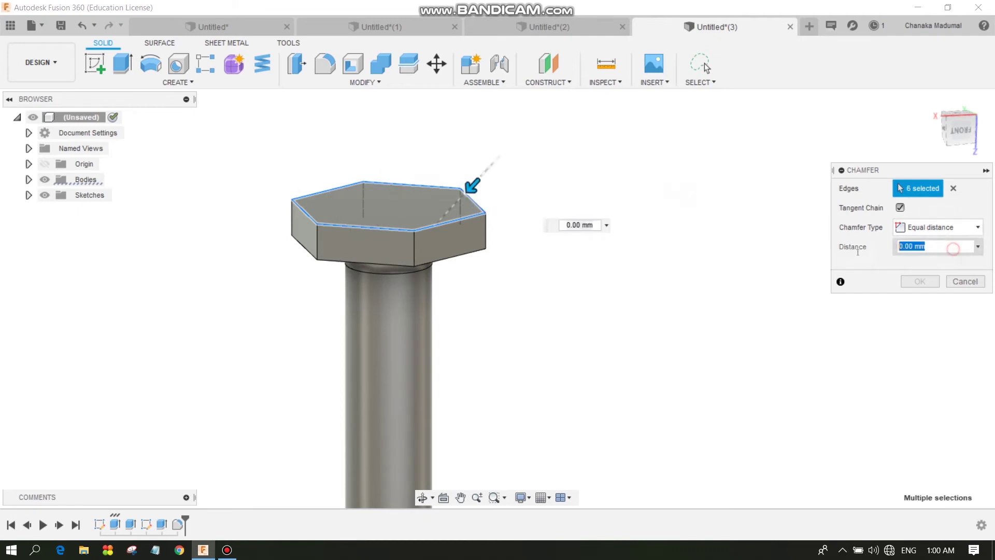
pyautogui.write('2')
pyautogui.click(930, 283)
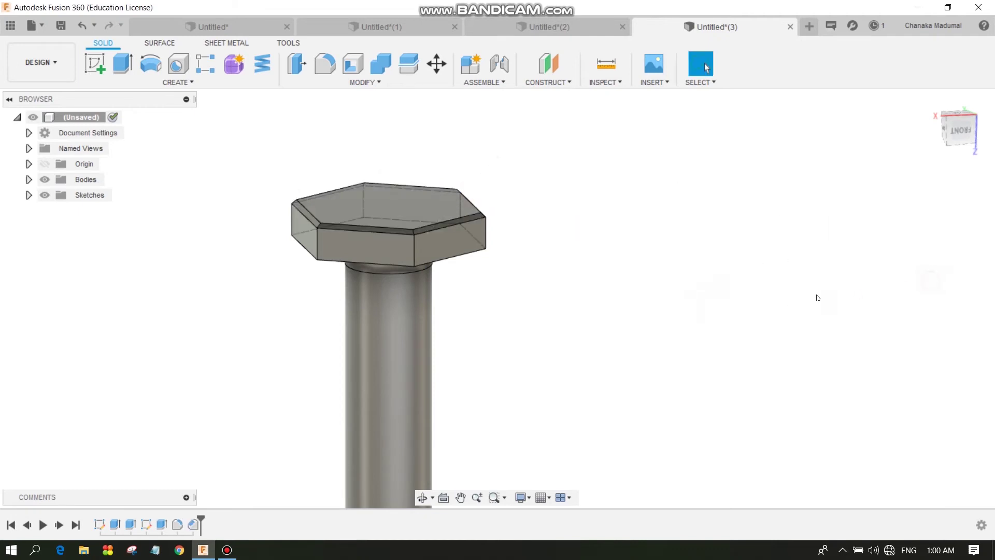
# Fillet the vertical corner edges of the hex head with a 2 mm radius
pyautogui.moveTo(549, 300)
pyautogui.keyDown('shift'); pyautogui.mouseDown(button='middle')
pyautogui.moveTo(651, 282)
pyautogui.moveTo(602, 244)
pyautogui.moveTo(515, 287)
pyautogui.moveTo(606, 322)
pyautogui.moveTo(661, 313)
pyautogui.moveTo(589, 291)
pyautogui.moveTo(474, 105)
pyautogui.mouseUp(button='middle'); pyautogui.keyUp('shift')
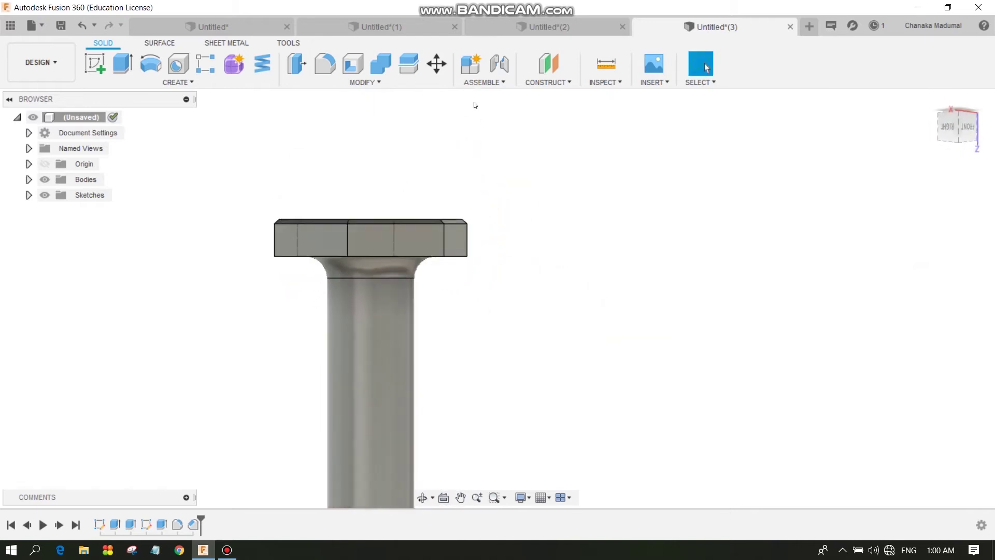
pyautogui.press('f')
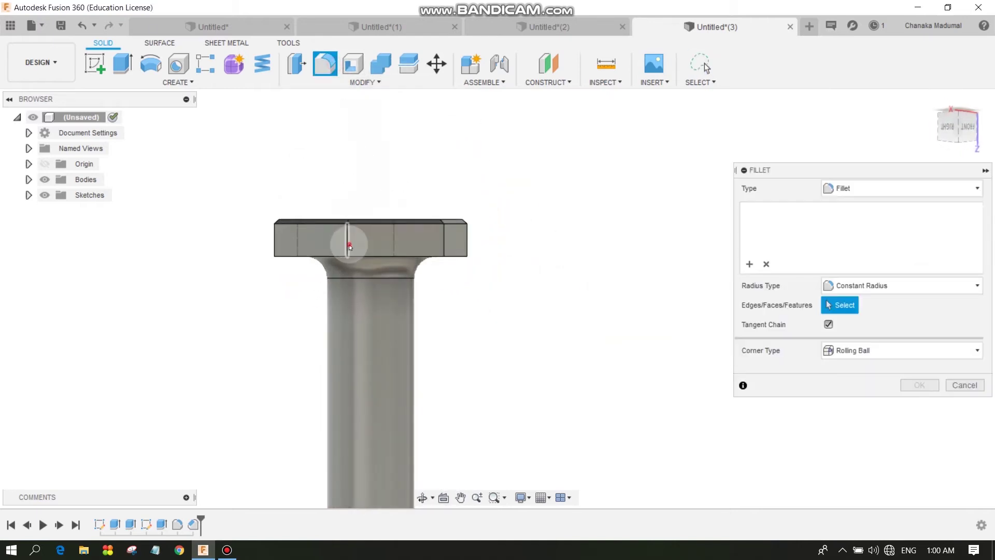
pyautogui.click(346, 243)
pyautogui.click(277, 244)
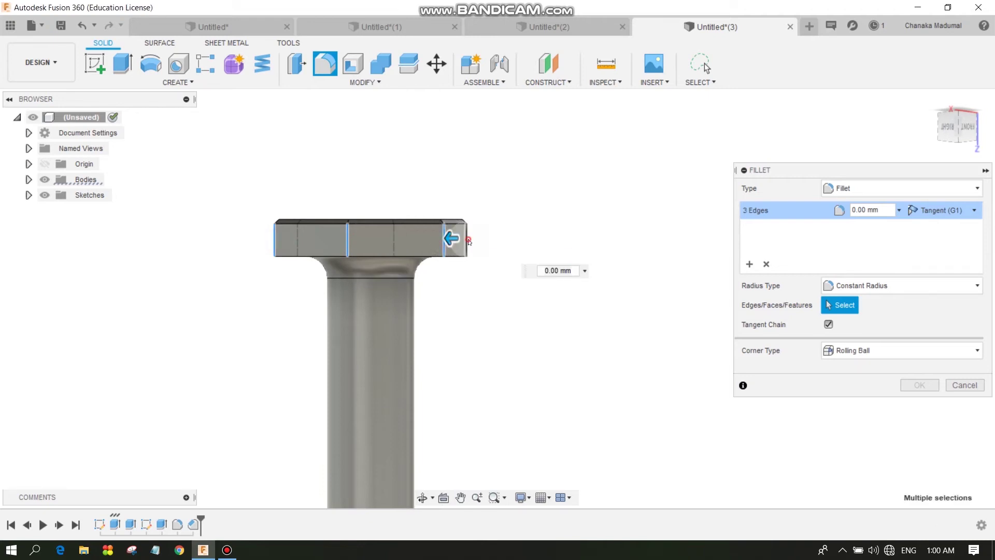
pyautogui.click(466, 241)
pyautogui.moveTo(513, 215)
pyautogui.keyDown('shift'); pyautogui.mouseDown(button='middle')
pyautogui.moveTo(498, 207)
pyautogui.moveTo(510, 192)
pyautogui.mouseUp(button='middle'); pyautogui.keyUp('shift')
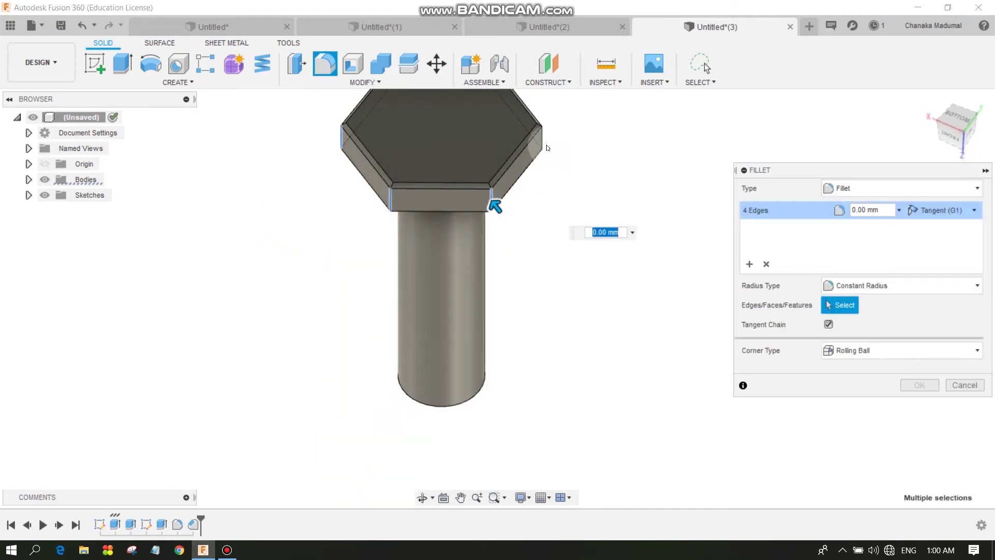
pyautogui.moveTo(544, 140); pyautogui.dragTo(528, 229, button='middle')
pyautogui.click(375, 165)
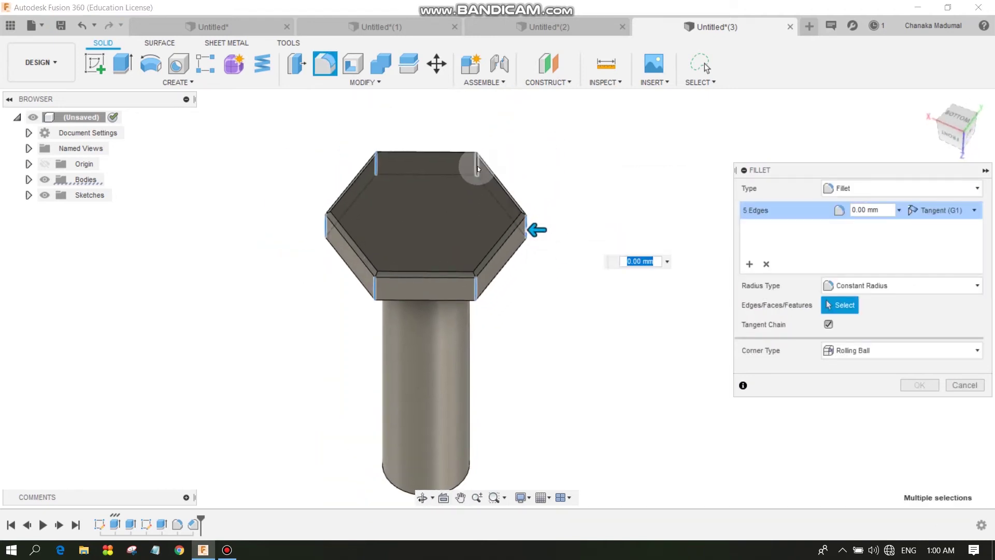
pyautogui.click(477, 165)
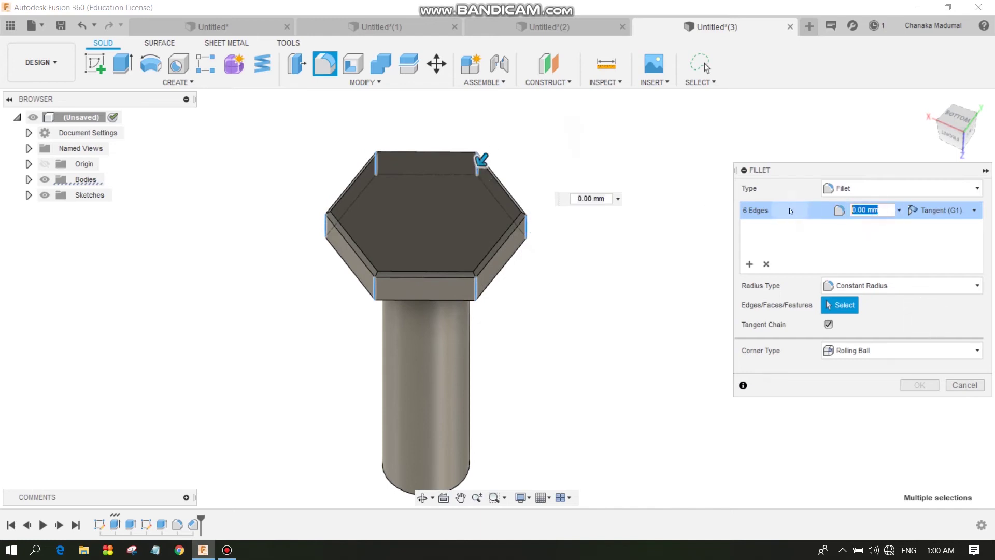
pyautogui.write('2')
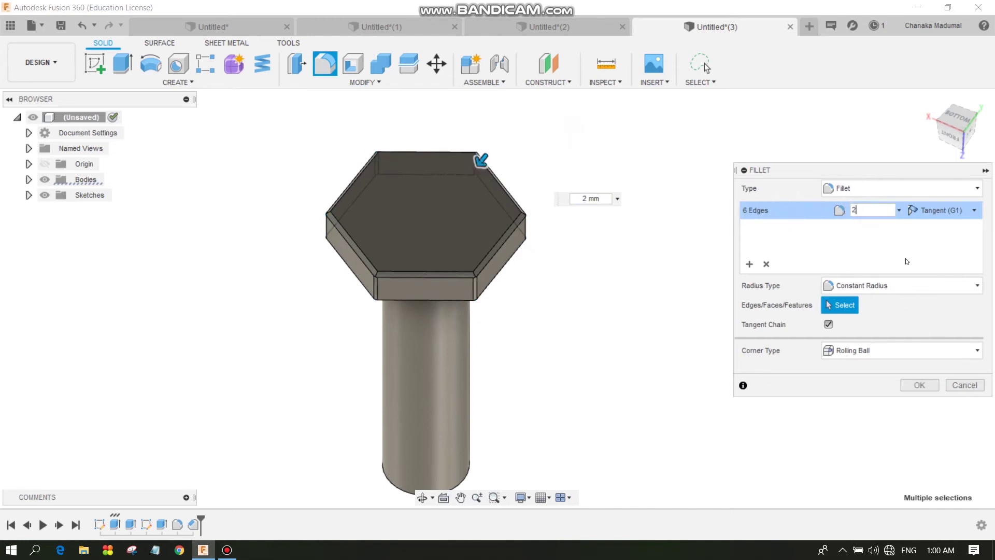
pyautogui.click(919, 385)
# Orbit to inspect the underside of the filleted bolt head
pyautogui.moveTo(617, 375)
pyautogui.keyDown('shift'); pyautogui.mouseDown(button='middle')
pyautogui.moveTo(534, 311)
pyautogui.moveTo(596, 210)
pyautogui.mouseUp(button='middle'); pyautogui.keyUp('shift')
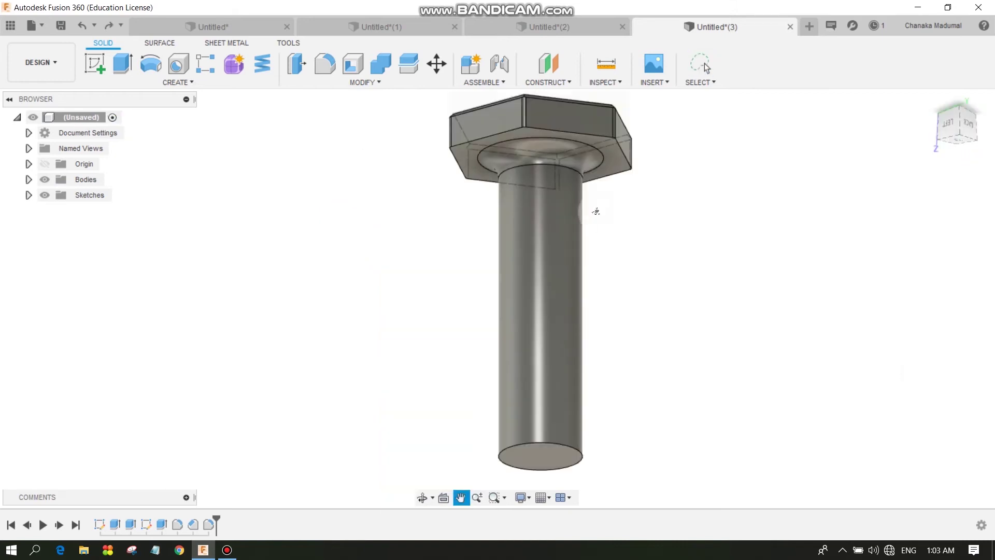
pyautogui.moveTo(596, 210); pyautogui.dragTo(538, 205)
pyautogui.press('Escape')
pyautogui.click(176, 81)
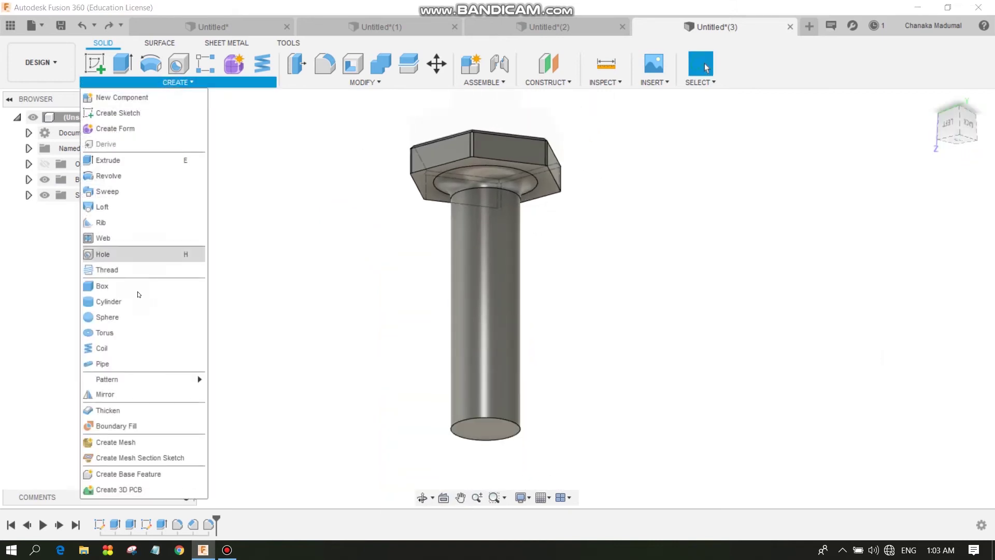
# Add a modeled thread to the shaft face, limited to 90 mm length
pyautogui.click(118, 270)
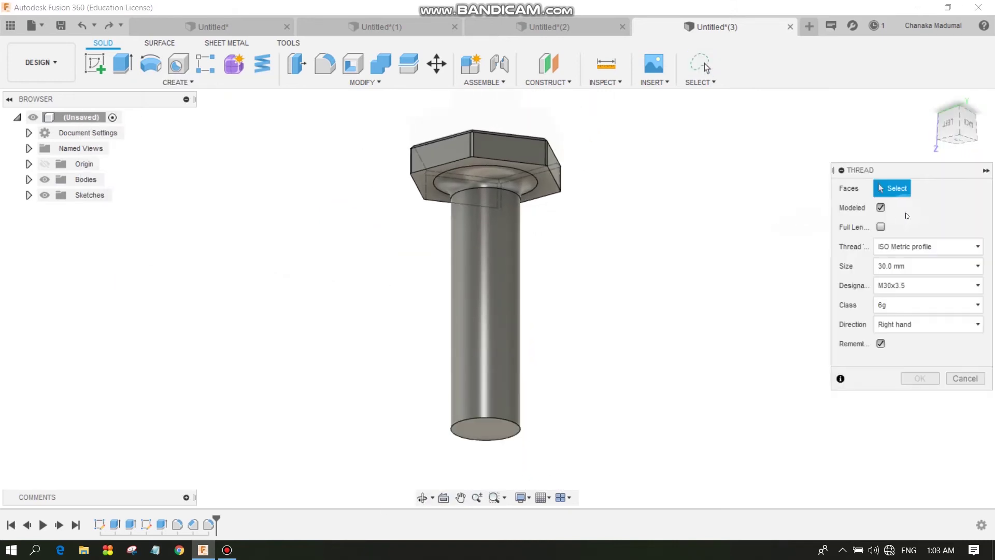
pyautogui.click(475, 353)
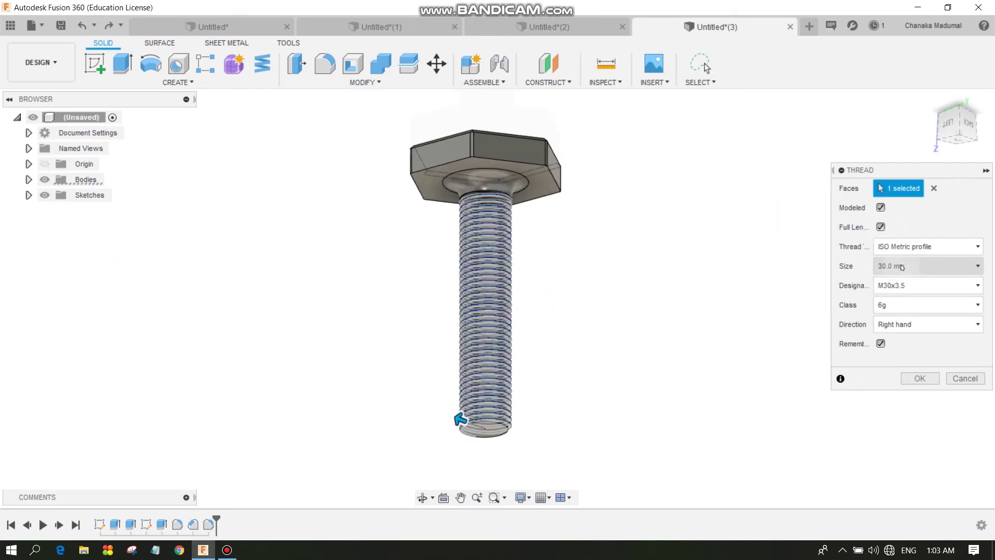
pyautogui.click(881, 227)
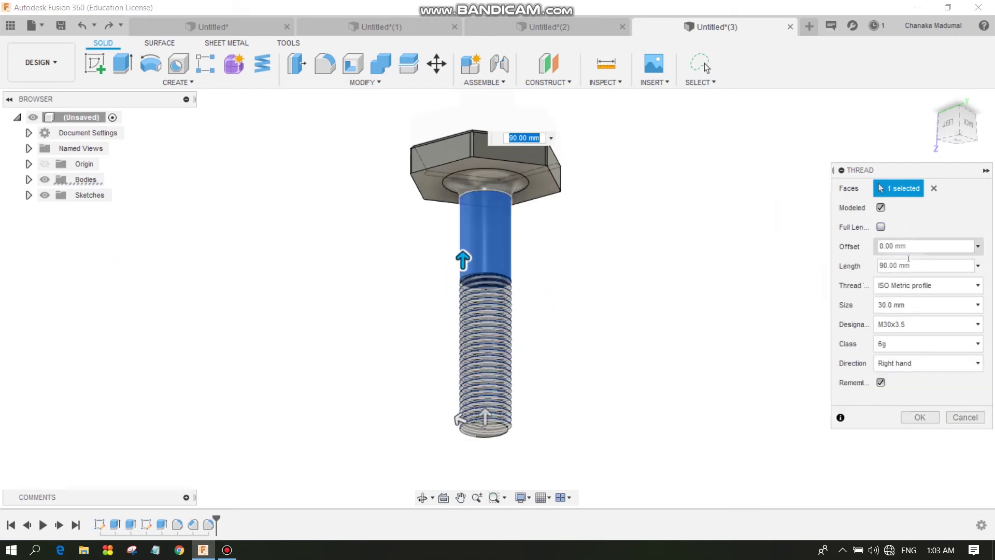
# Try thread sizes 45.0 mm, 40.0 mm, then 45.0 mm again, checking the preview
pyautogui.click(935, 305)
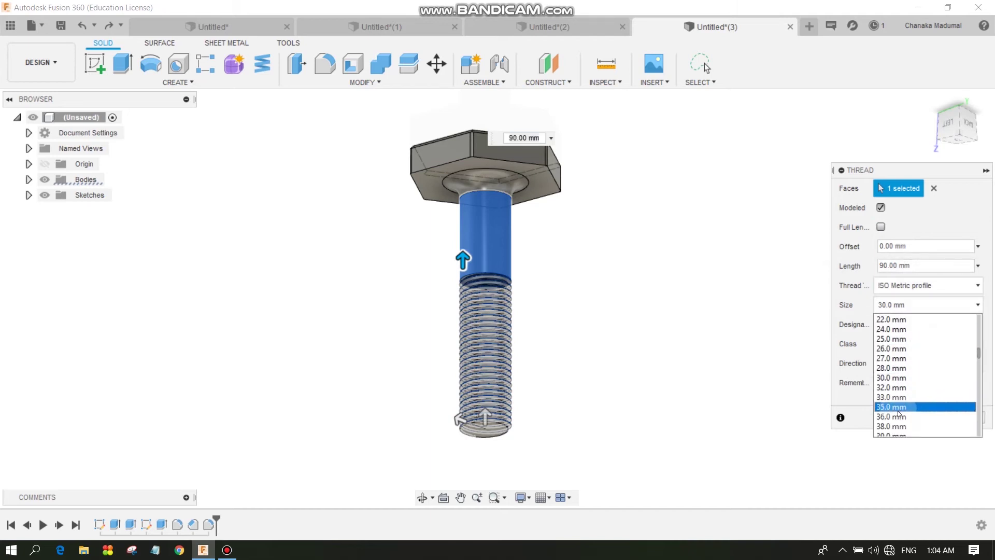
pyautogui.click(893, 368)
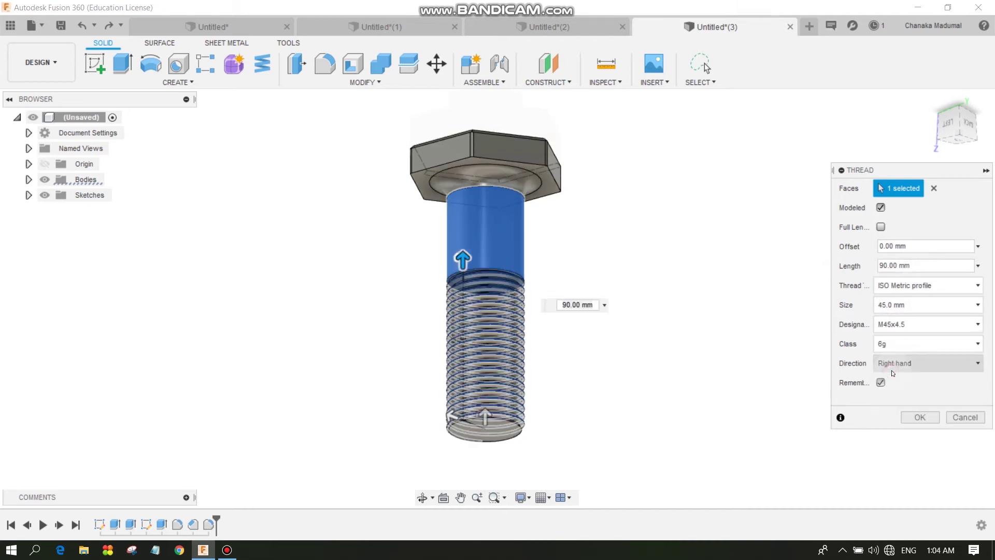
pyautogui.click(946, 306)
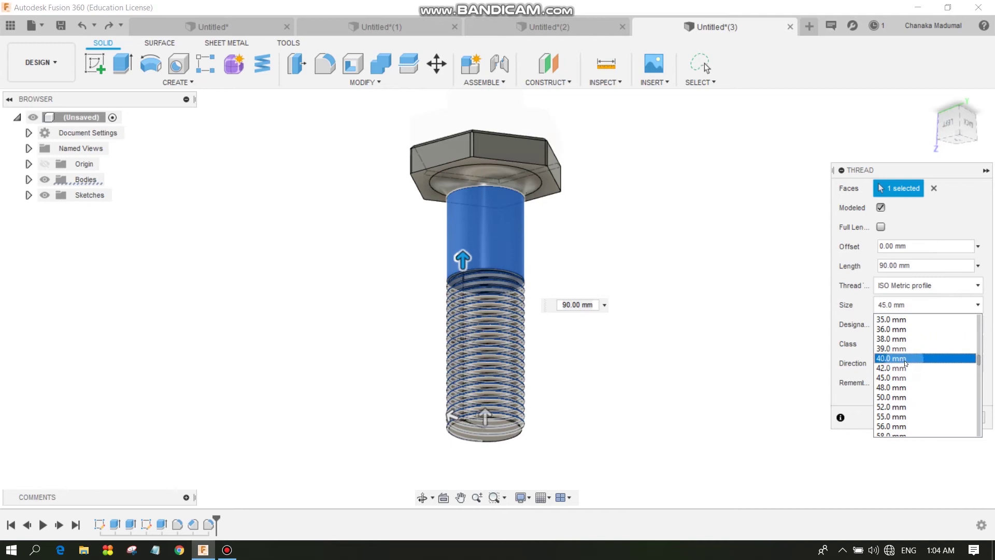
pyautogui.click(905, 358)
pyautogui.moveTo(689, 264)
pyautogui.keyDown('shift'); pyautogui.mouseDown(button='middle')
pyautogui.moveTo(552, 248)
pyautogui.moveTo(633, 252)
pyautogui.moveTo(567, 300)
pyautogui.moveTo(515, 175)
pyautogui.moveTo(595, 191)
pyautogui.moveTo(509, 226)
pyautogui.moveTo(513, 243)
pyautogui.mouseUp(button='middle'); pyautogui.keyUp('shift')
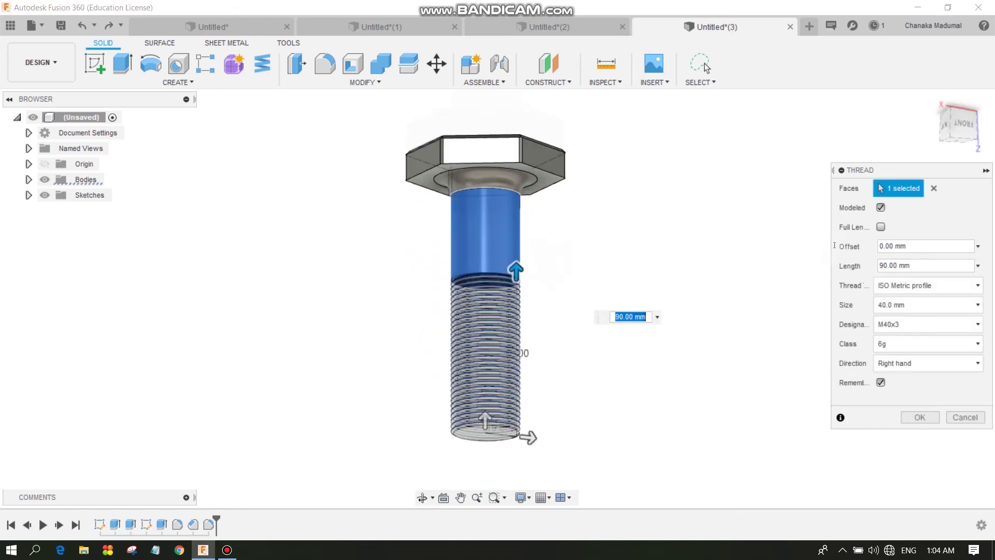
pyautogui.click(924, 306)
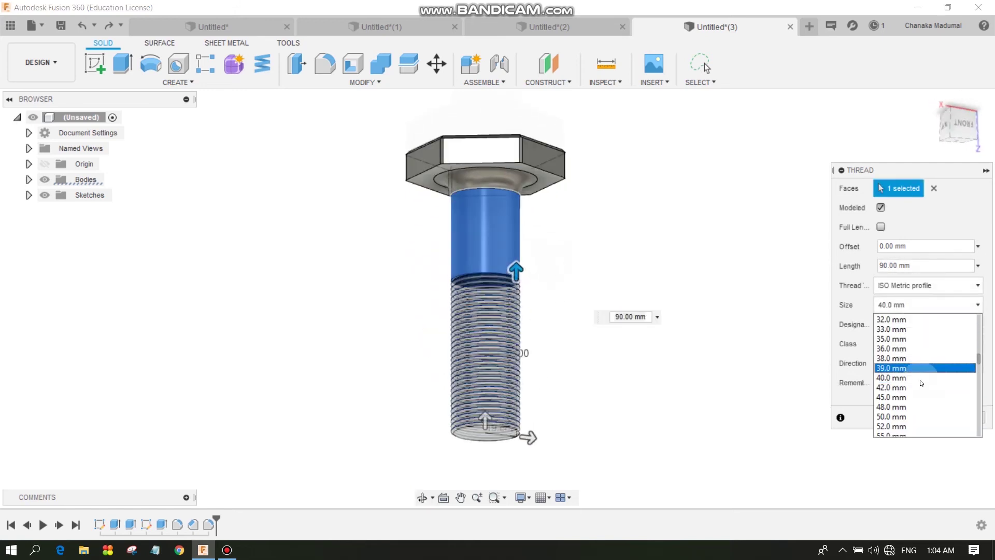
pyautogui.click(899, 398)
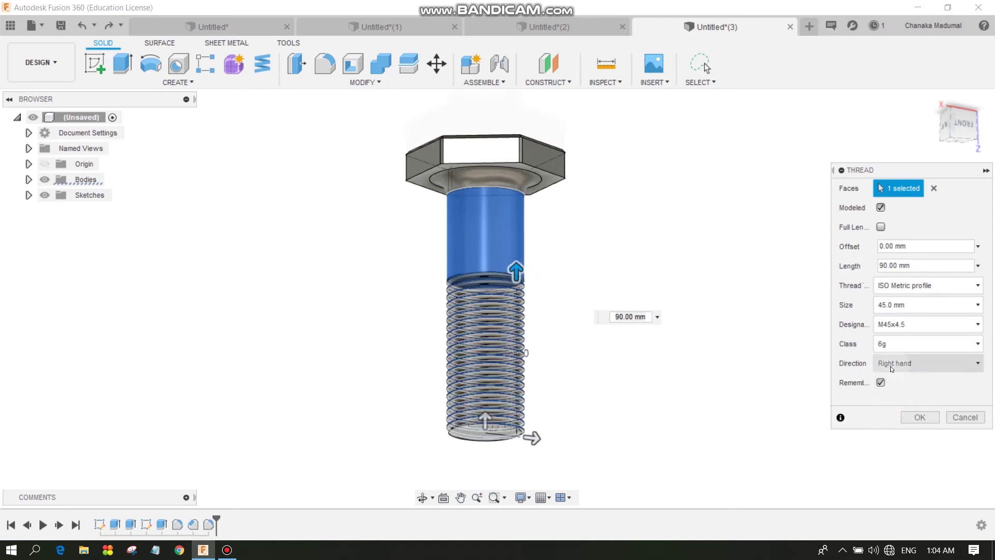
pyautogui.moveTo(661, 262)
pyautogui.keyDown('shift'); pyautogui.mouseDown(button='middle')
pyautogui.moveTo(623, 178)
pyautogui.moveTo(672, 239)
pyautogui.mouseUp(button='middle'); pyautogui.keyUp('shift')
# Try 55.0 and 50.0 mm, then settle on 48.0 mm (M48x5) and create the thread
pyautogui.click(931, 306)
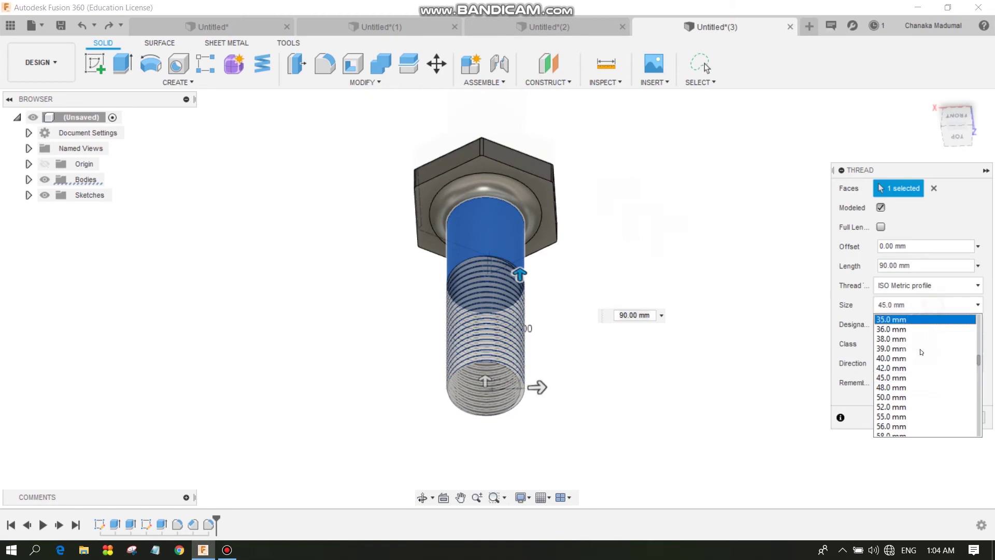
pyautogui.click(904, 416)
pyautogui.moveTo(659, 290)
pyautogui.keyDown('shift'); pyautogui.mouseDown(button='middle')
pyautogui.moveTo(544, 233)
pyautogui.moveTo(603, 294)
pyautogui.moveTo(444, 440)
pyautogui.moveTo(402, 344)
pyautogui.moveTo(340, 323)
pyautogui.mouseUp(button='middle'); pyautogui.keyUp('shift')
pyautogui.click(927, 305)
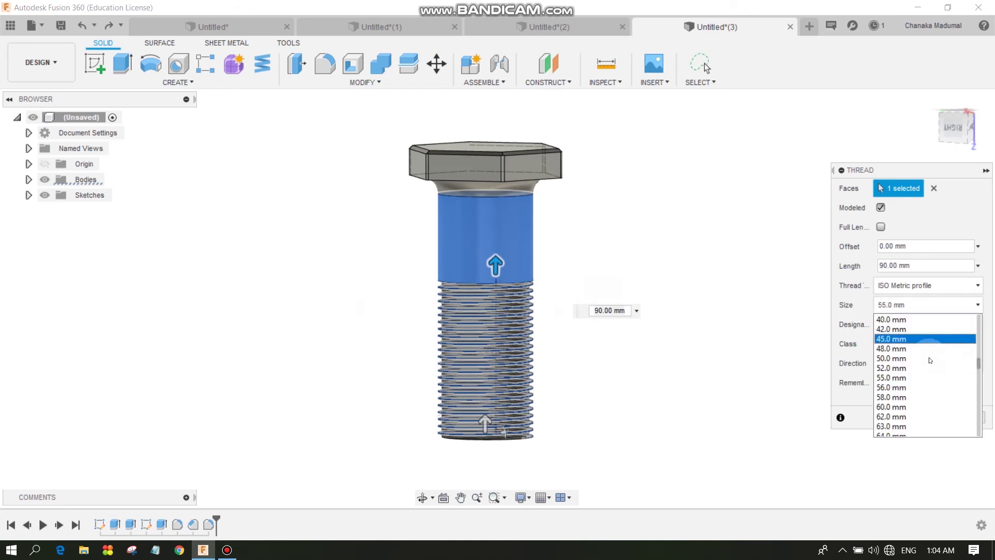
pyautogui.click(910, 360)
pyautogui.moveTo(704, 279)
pyautogui.keyDown('shift'); pyautogui.mouseDown(button='middle')
pyautogui.moveTo(635, 223)
pyautogui.moveTo(484, 418)
pyautogui.moveTo(444, 422)
pyautogui.moveTo(408, 246)
pyautogui.moveTo(524, 299)
pyautogui.mouseUp(button='middle'); pyautogui.keyUp('shift')
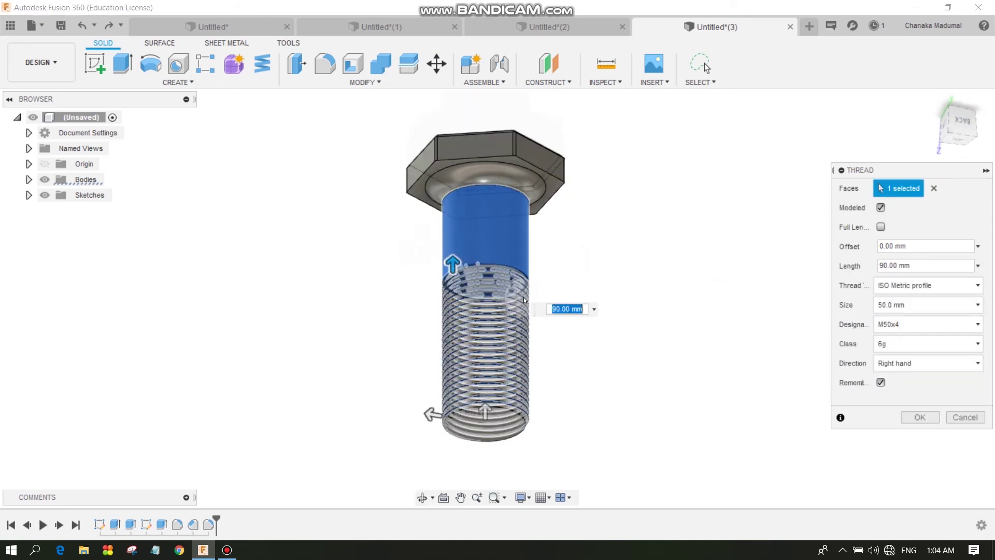
pyautogui.click(931, 314)
pyautogui.click(898, 372)
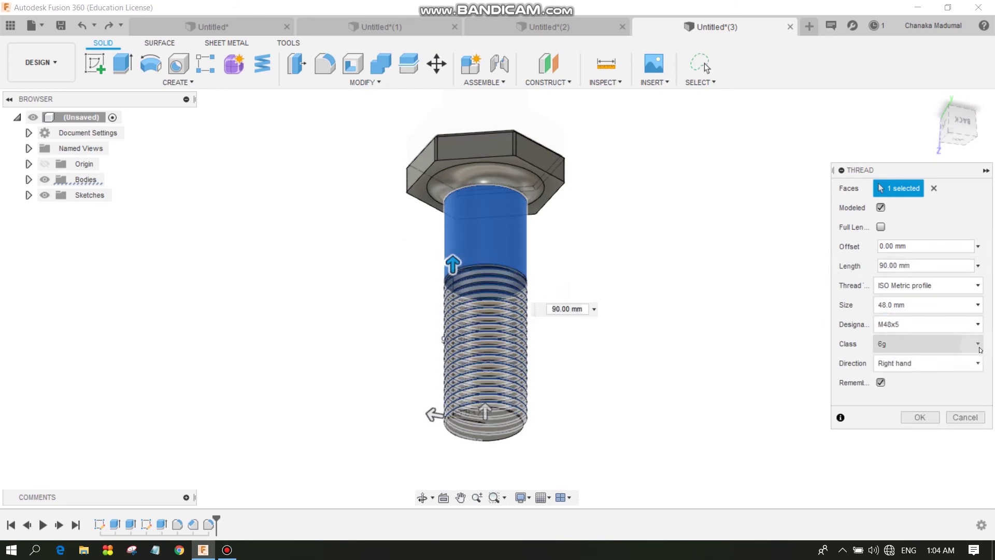
pyautogui.click(931, 418)
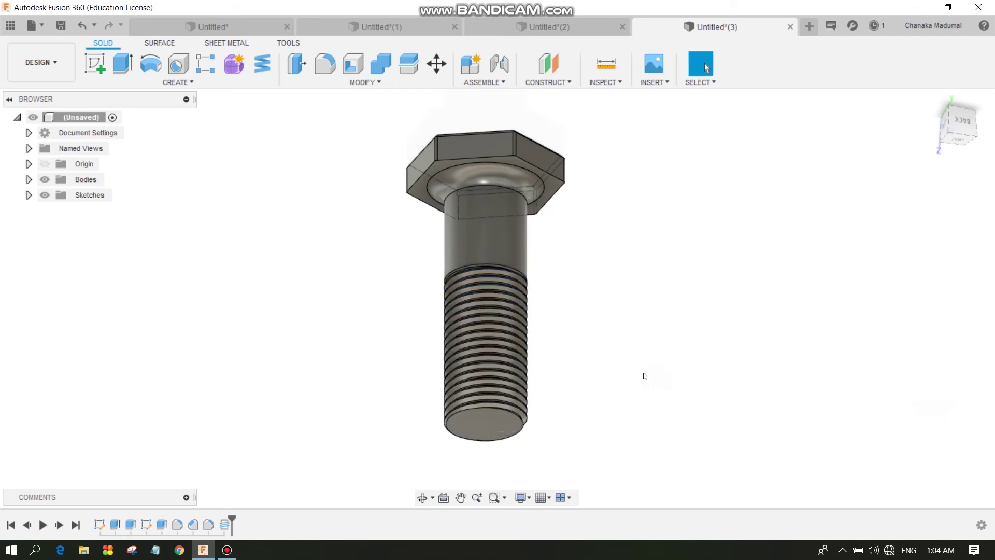
pyautogui.keyDown('shift'); pyautogui.moveTo(645, 375); pyautogui.dragTo(643, 428, button='middle'); pyautogui.keyUp('shift')
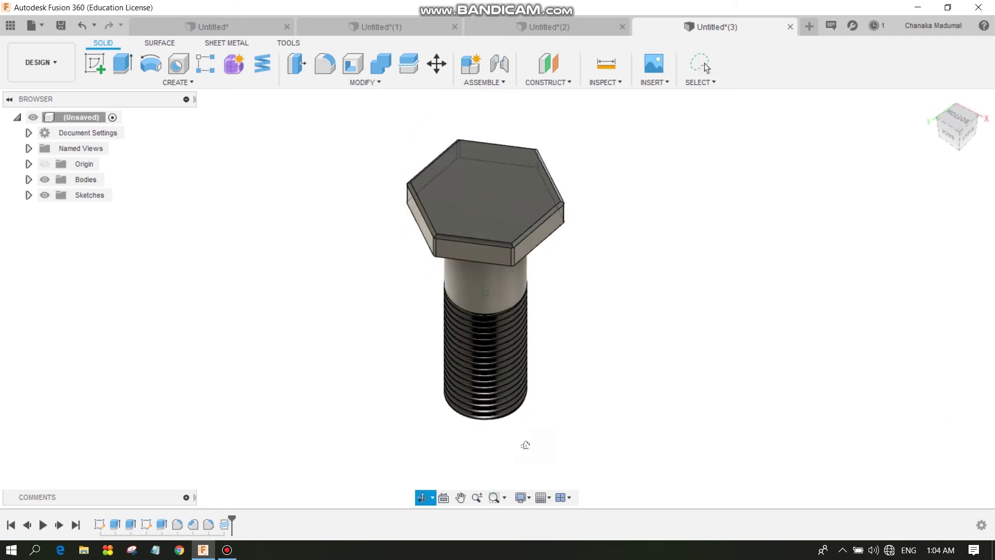
pyautogui.keyDown('shift'); pyautogui.moveTo(525, 444); pyautogui.dragTo(550, 288, button='middle'); pyautogui.keyUp('shift')
pyautogui.moveTo(634, 276)
pyautogui.keyDown('shift'); pyautogui.mouseDown(button='middle')
pyautogui.moveTo(655, 391)
pyautogui.moveTo(464, 425)
pyautogui.moveTo(383, 453)
pyautogui.moveTo(297, 422)
pyautogui.moveTo(271, 342)
pyautogui.moveTo(363, 273)
pyautogui.moveTo(629, 233)
pyautogui.moveTo(709, 192)
pyautogui.moveTo(769, 193)
pyautogui.mouseUp(button='middle'); pyautogui.keyUp('shift')
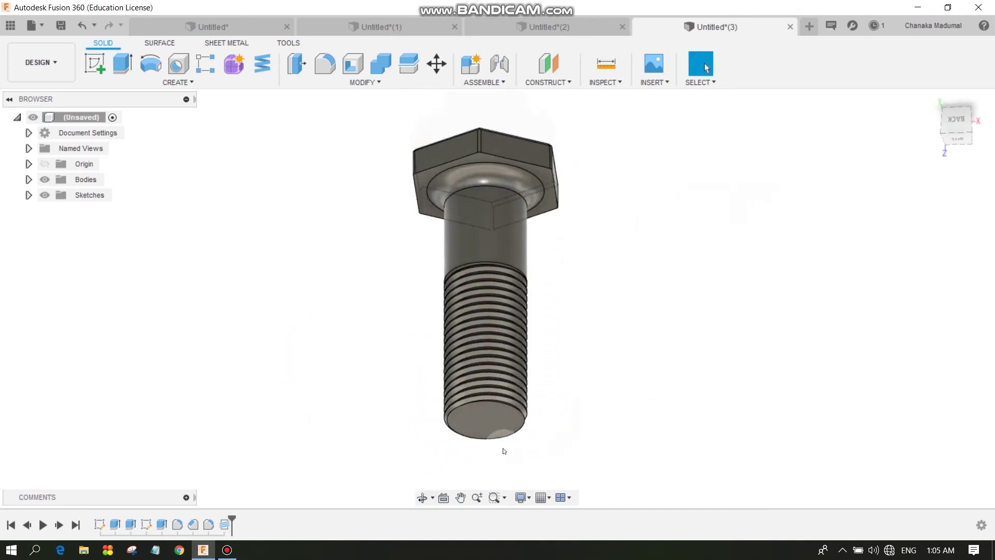
pyautogui.moveTo(503, 451)
pyautogui.keyDown('shift'); pyautogui.mouseDown(button='middle')
pyautogui.moveTo(571, 381)
pyautogui.moveTo(775, 340)
pyautogui.moveTo(627, 408)
pyautogui.moveTo(570, 455)
pyautogui.mouseUp(button='middle'); pyautogui.keyUp('shift')
pyautogui.moveTo(491, 459)
pyautogui.keyDown('shift'); pyautogui.mouseDown(button='middle')
pyautogui.moveTo(586, 284)
pyautogui.moveTo(571, 306)
pyautogui.mouseUp(button='middle'); pyautogui.keyUp('shift')
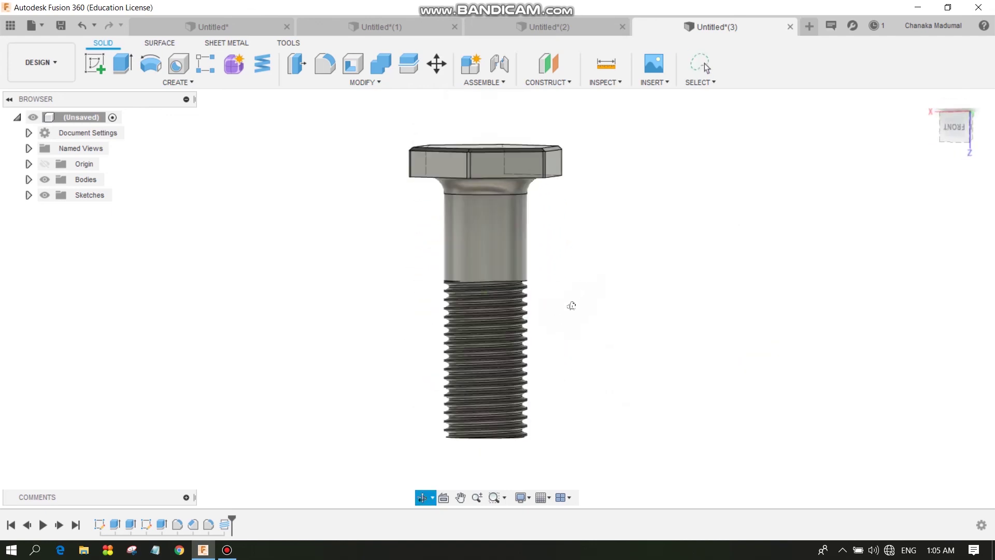
pyautogui.moveTo(689, 322)
pyautogui.keyDown('shift'); pyautogui.mouseDown(button='middle')
pyautogui.moveTo(628, 347)
pyautogui.moveTo(547, 325)
pyautogui.moveTo(539, 288)
pyautogui.mouseUp(button='middle'); pyautogui.keyUp('shift')
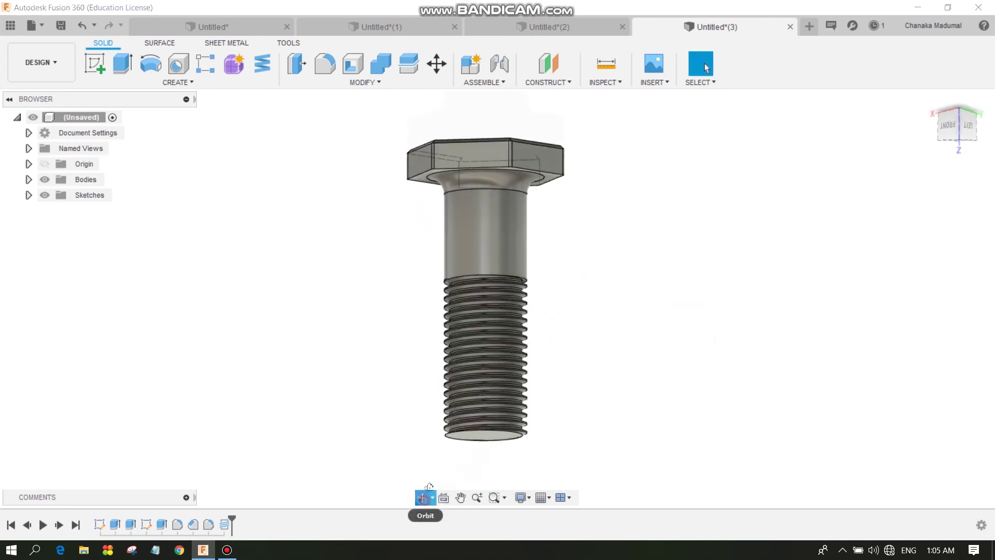
pyautogui.click(423, 497)
pyautogui.moveTo(437, 337)
pyautogui.mouseDown()
pyautogui.moveTo(686, 337)
pyautogui.moveTo(737, 367)
pyautogui.moveTo(684, 405)
pyautogui.moveTo(581, 406)
pyautogui.moveTo(549, 374)
pyautogui.moveTo(545, 336)
pyautogui.mouseUp()
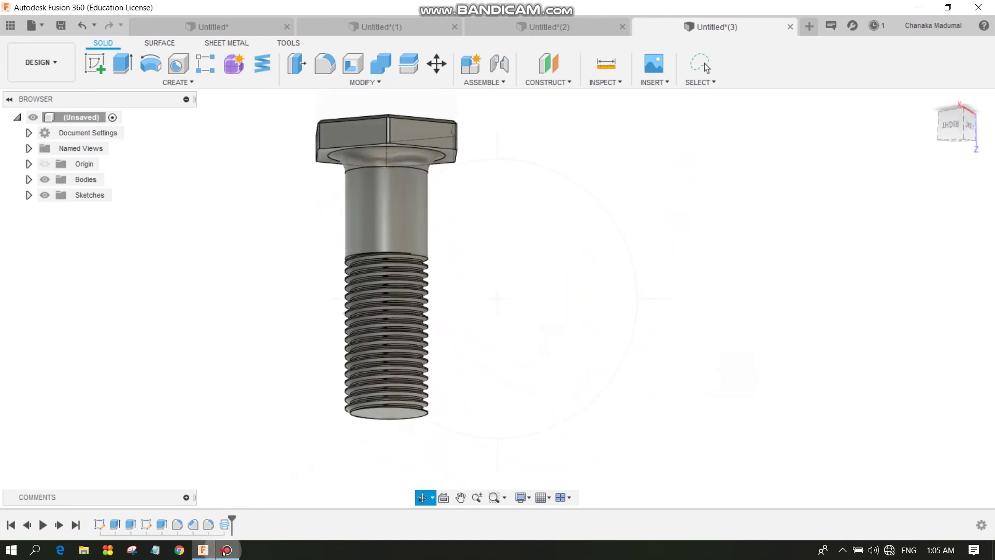